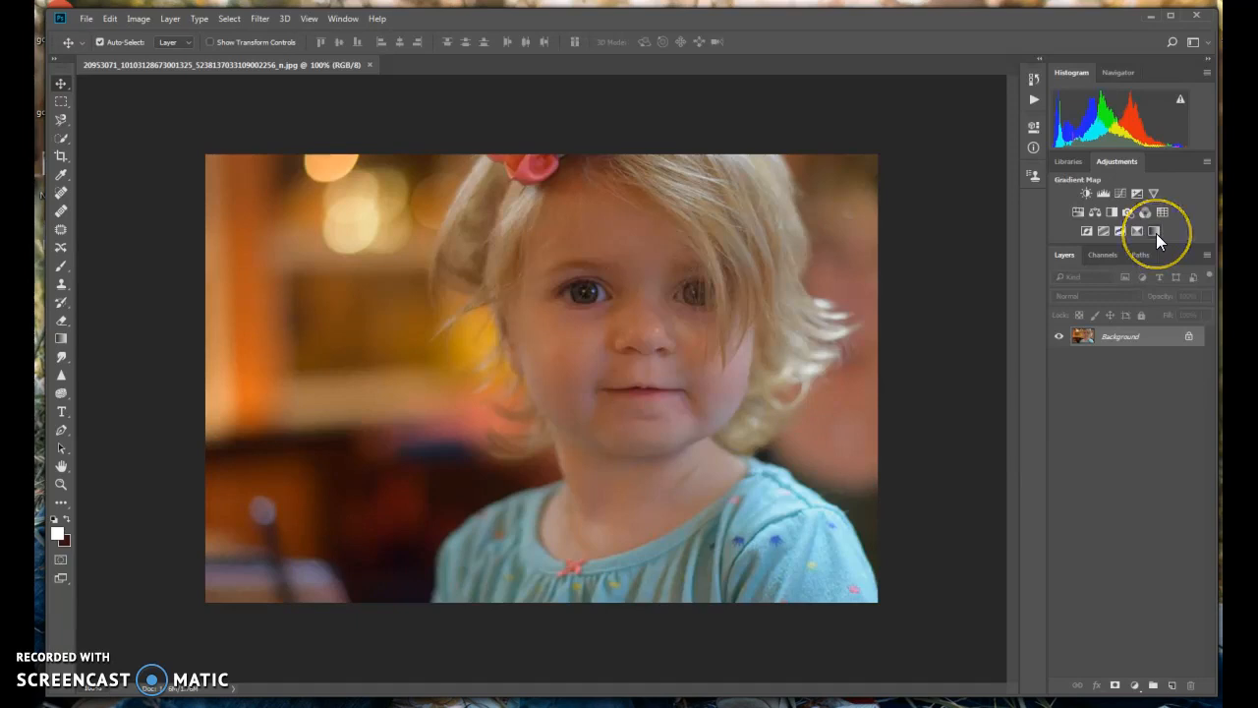
# Add a Gradient Map adjustment layer to the photo using the Blue, Yellow, Blue preset
pyautogui.click(1155, 232)
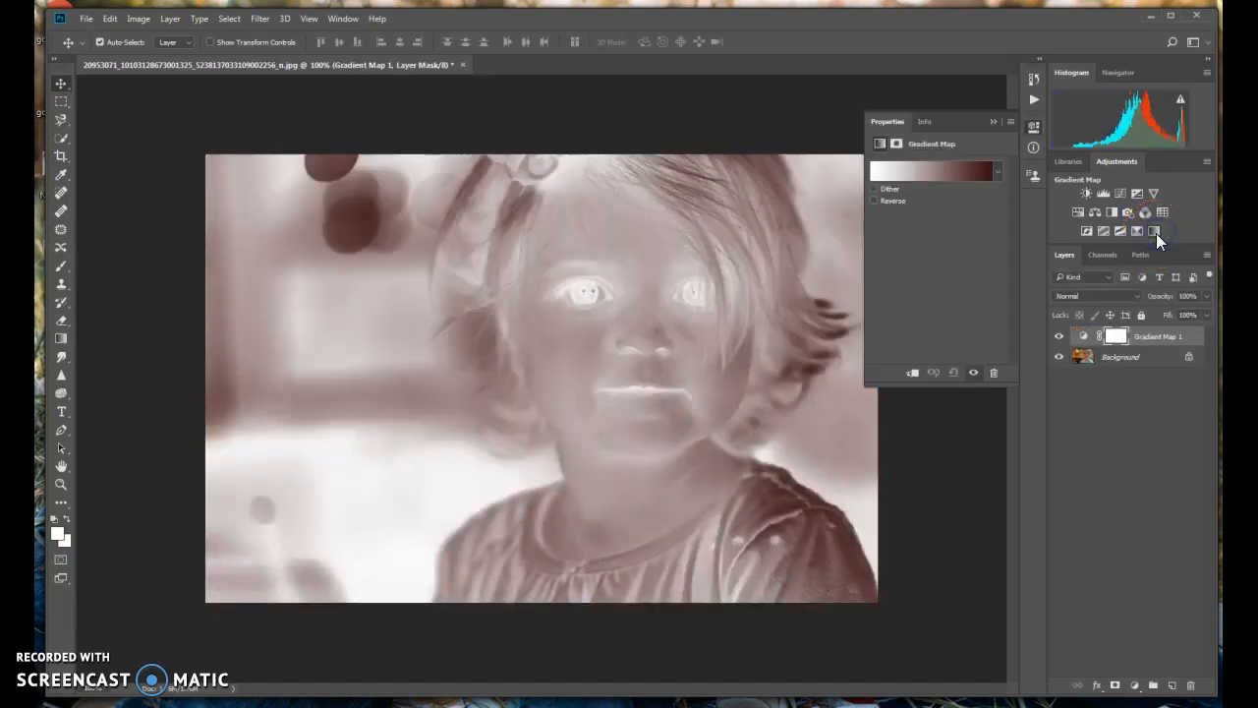
pyautogui.click(999, 175)
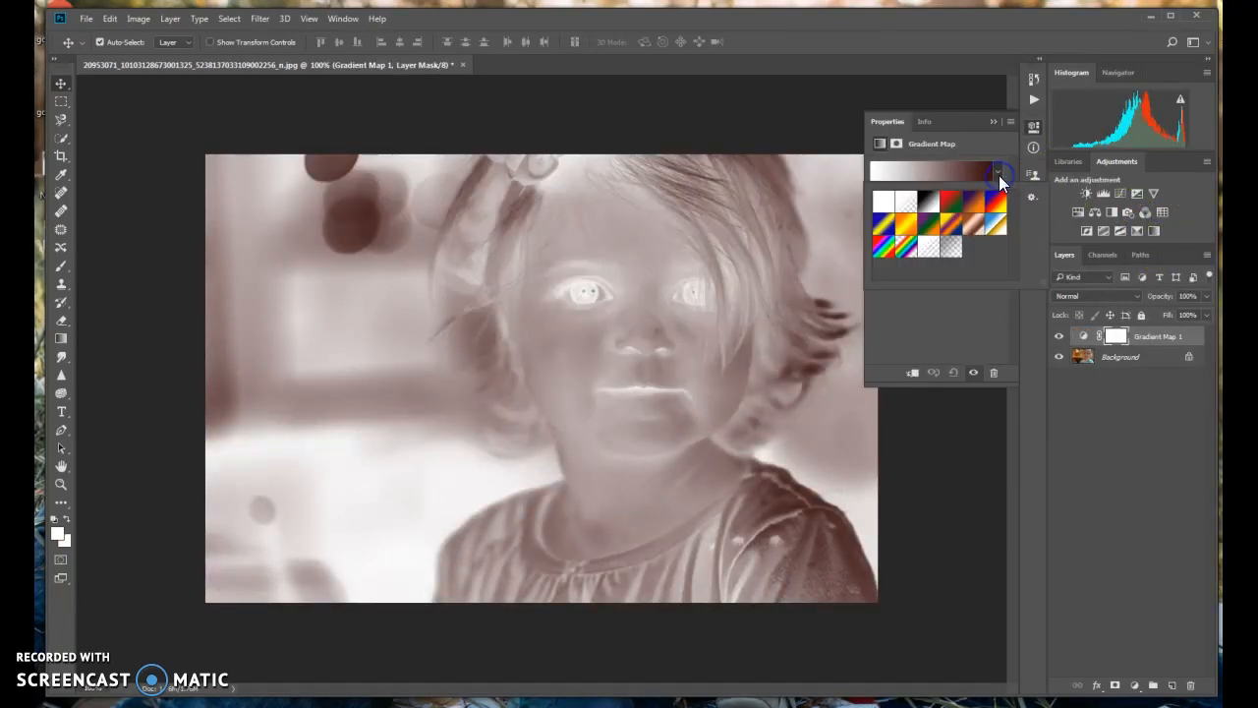
pyautogui.click(888, 233)
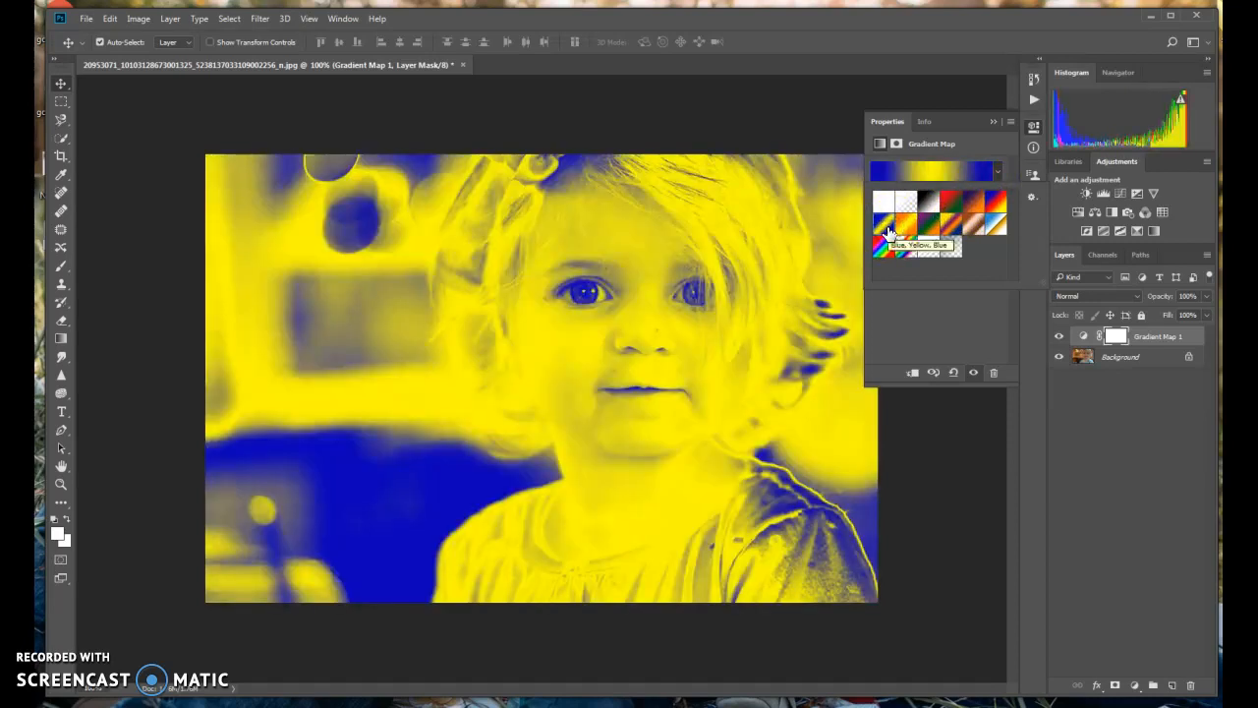
# Customise the gradient so it runs from blue to yellow, with the yellow stop at 93% location
pyautogui.click(911, 172)
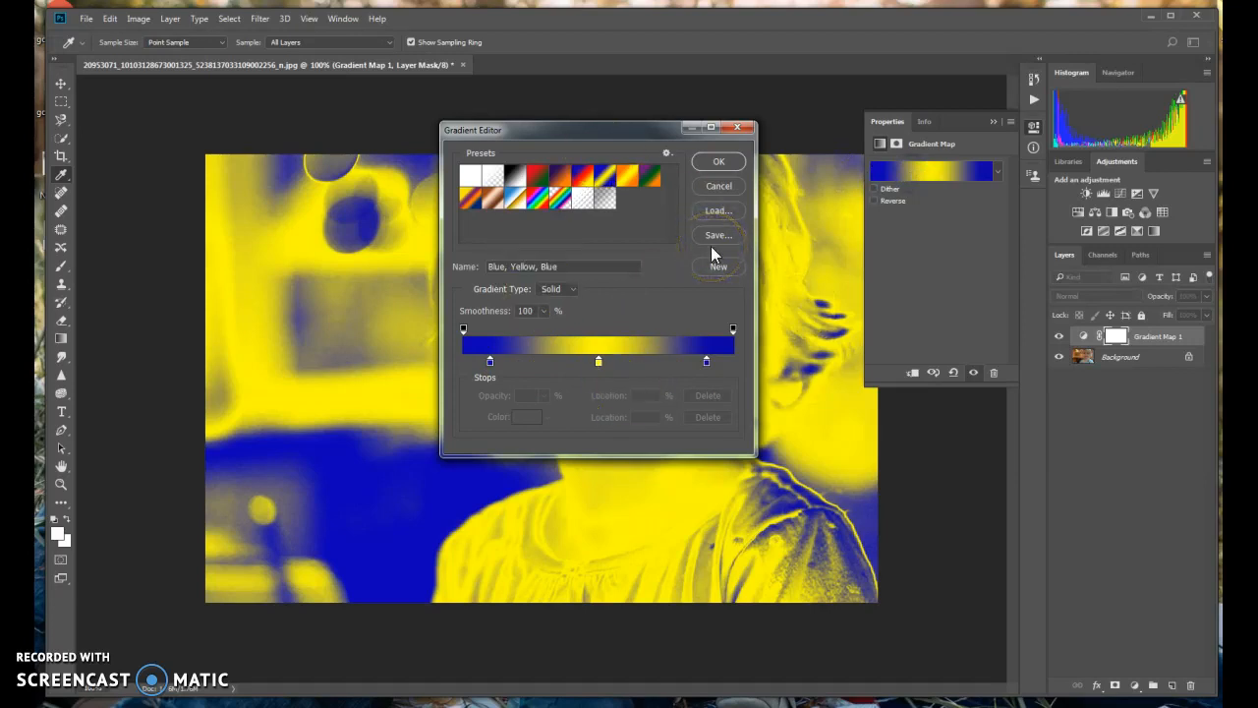
pyautogui.moveTo(706, 360)
pyautogui.mouseDown()
pyautogui.moveTo(534, 370)
pyautogui.moveTo(491, 350)
pyautogui.moveTo(570, 378)
pyautogui.moveTo(645, 365)
pyautogui.moveTo(696, 381)
pyautogui.moveTo(684, 359)
pyautogui.moveTo(714, 366)
pyautogui.mouseUp()
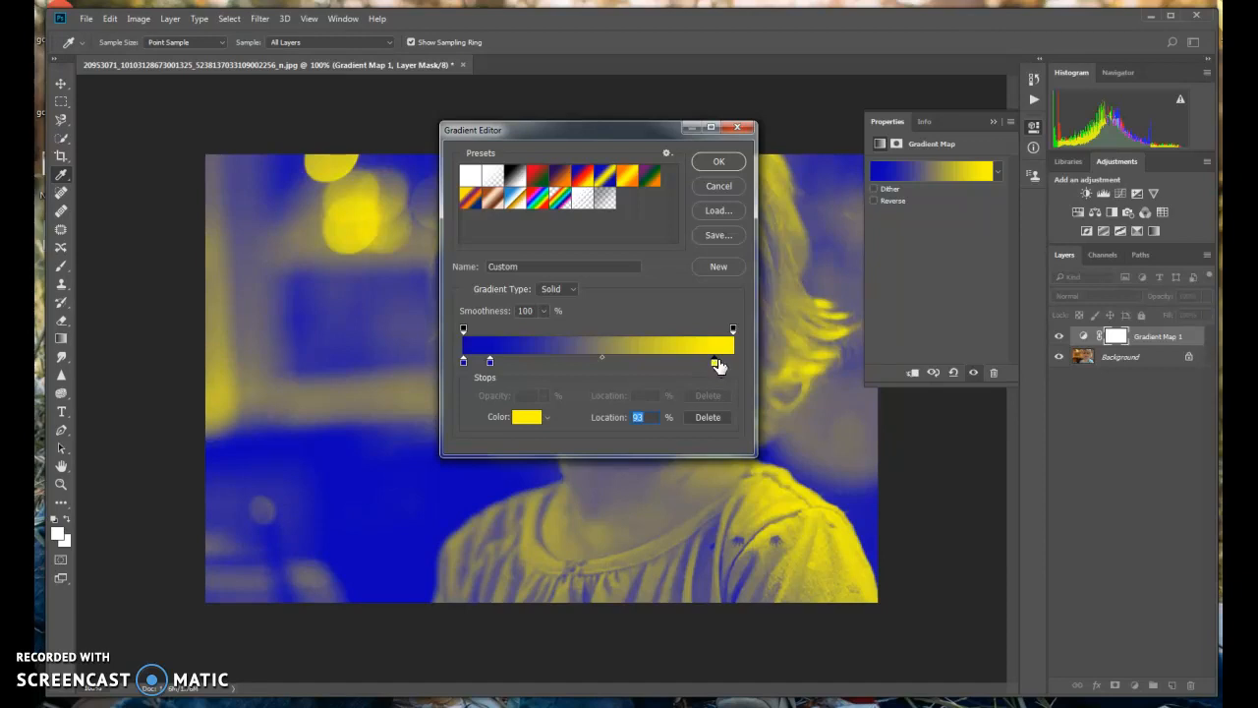
pyautogui.click(727, 165)
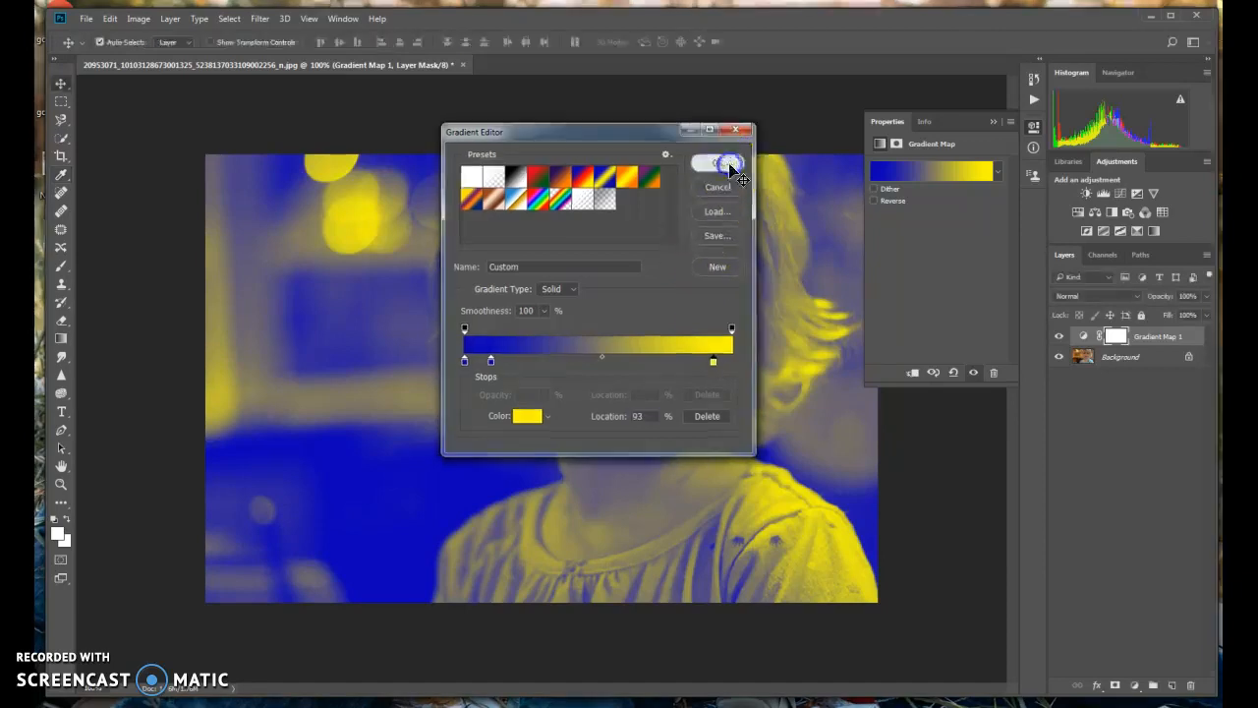
# Move the gradient map's yellow color stop to 72% location and apply the gradient
pyautogui.click(929, 173)
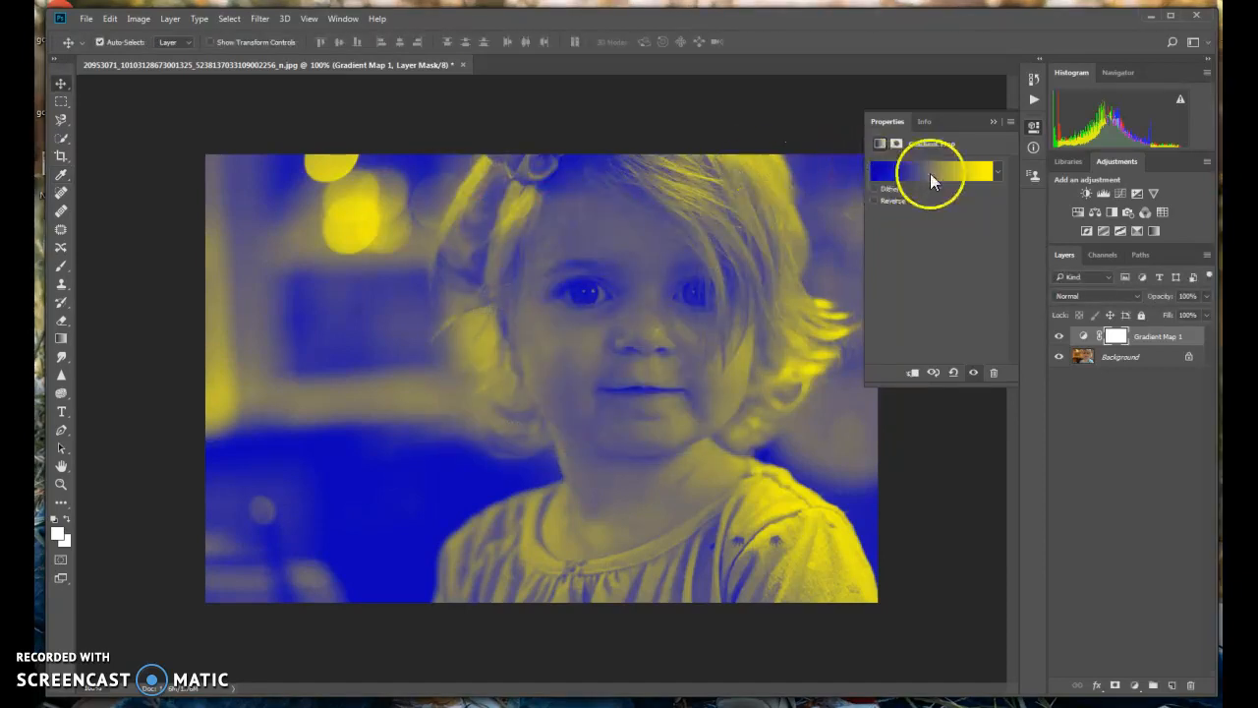
pyautogui.click(645, 343)
pyautogui.moveTo(713, 362); pyautogui.dragTo(671, 363)
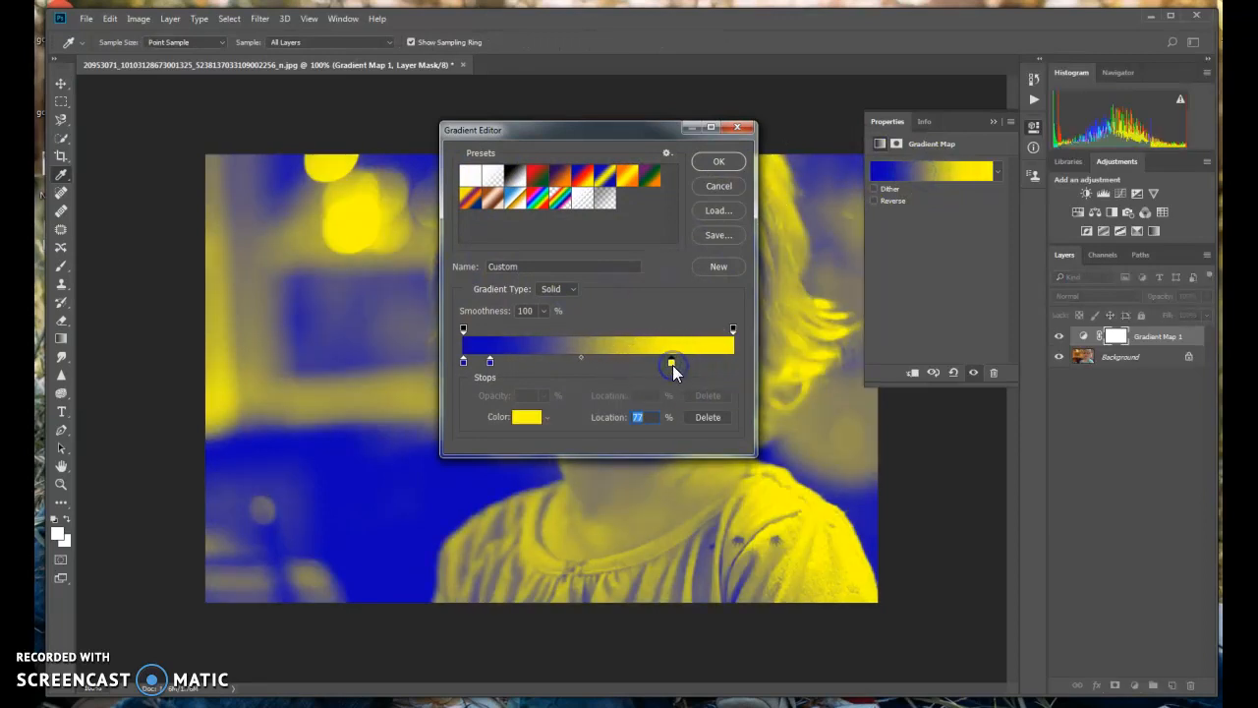
pyautogui.click(718, 167)
pyautogui.click(911, 300)
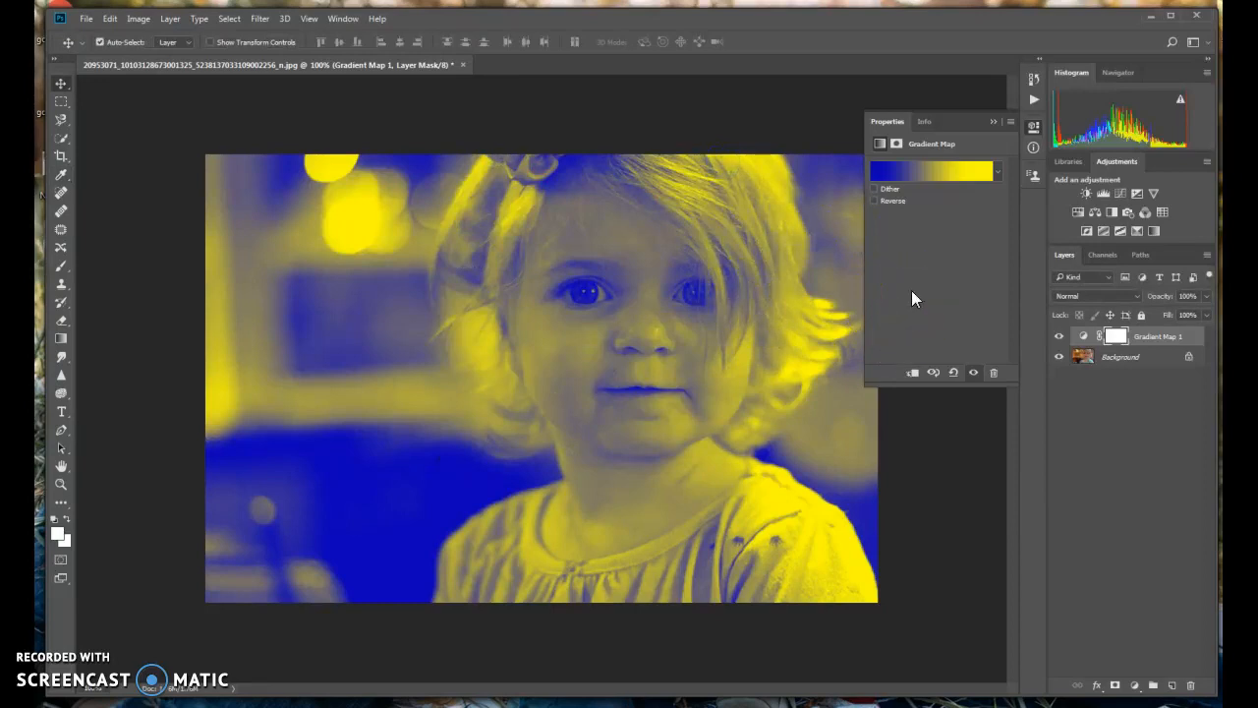
pyautogui.click(912, 292)
pyautogui.click(991, 145)
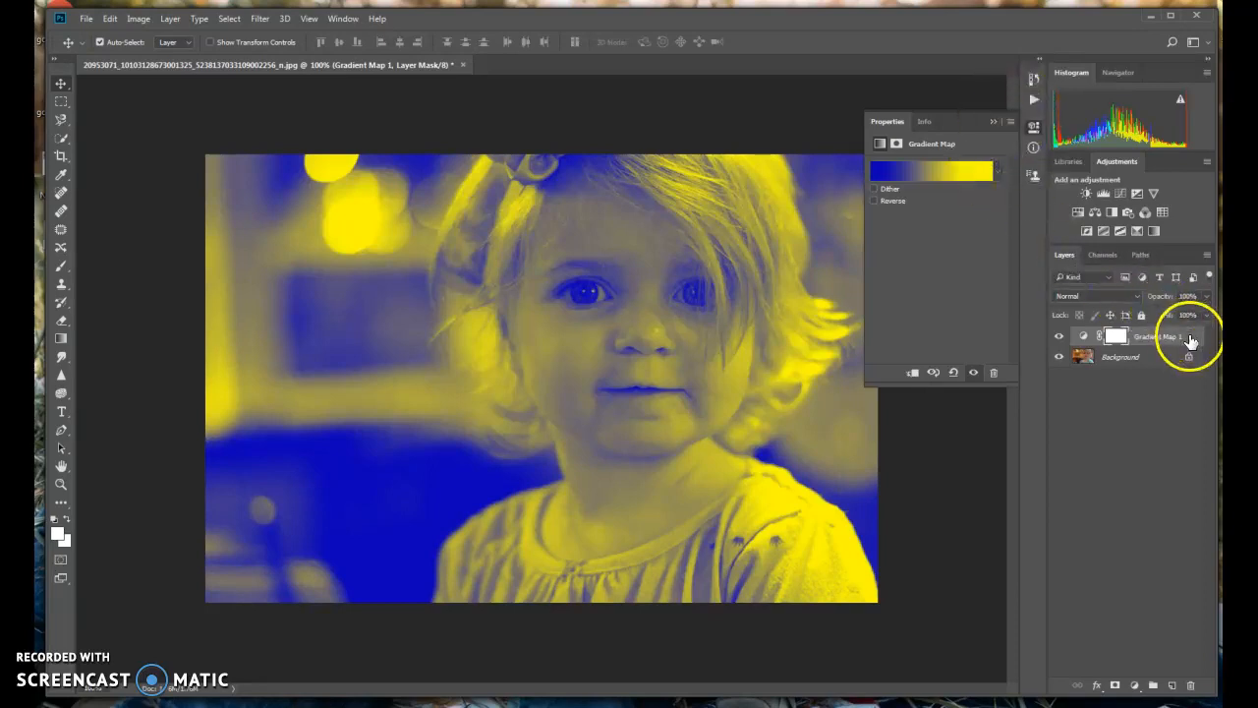
# Lower the Gradient Map 1 layer's opacity to about 29%
pyautogui.click(1205, 296)
pyautogui.moveTo(1201, 299); pyautogui.dragTo(1171, 314)
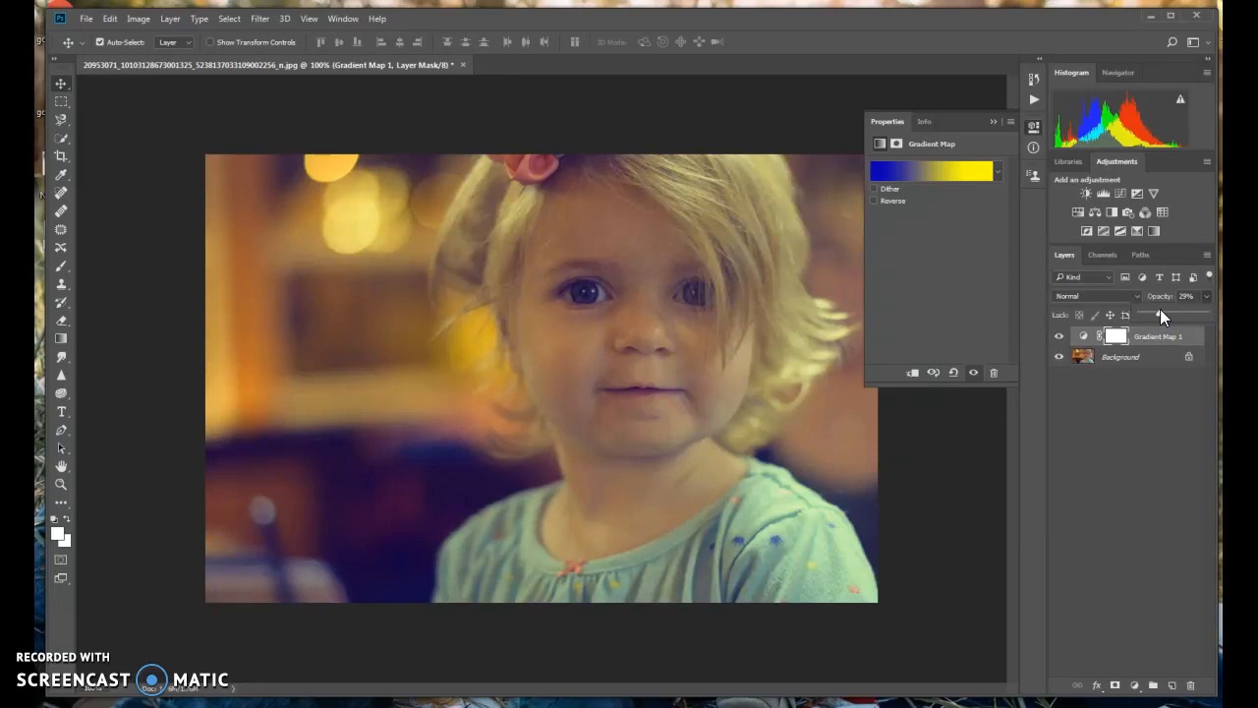
pyautogui.click(1114, 364)
# Unlock the Background layer so it becomes a regular layer
pyautogui.doubleClick(1166, 360)
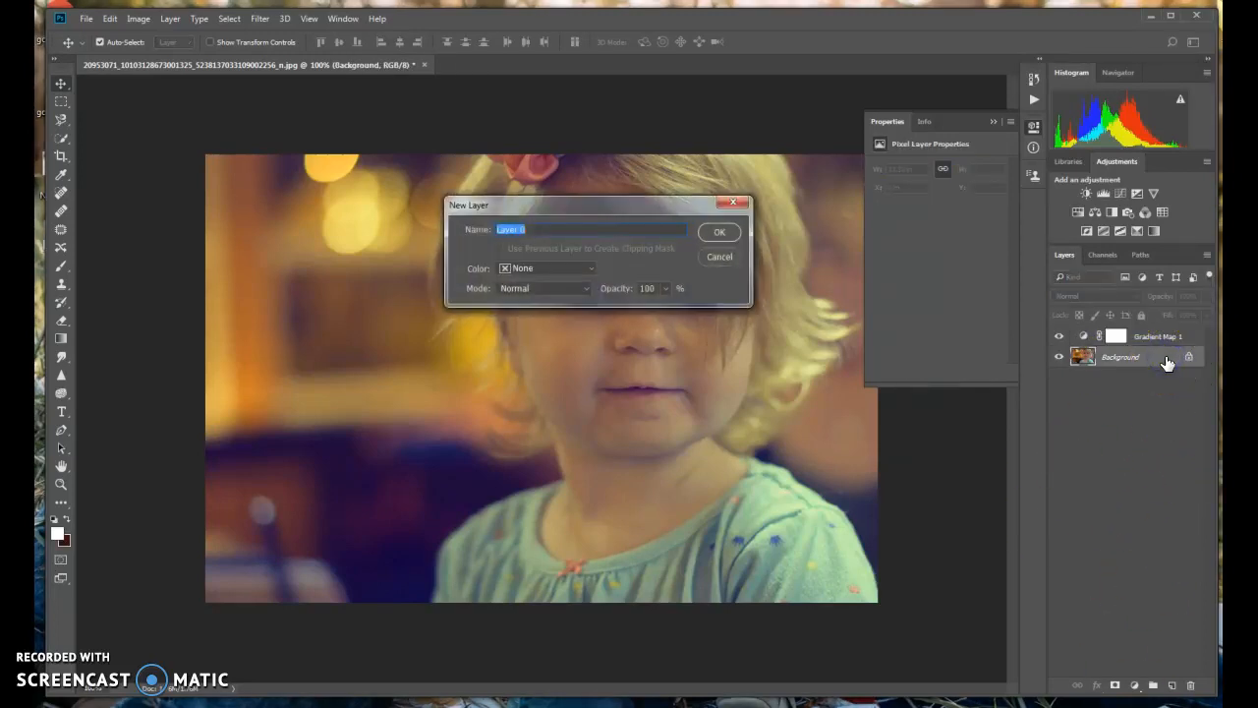
pyautogui.click(734, 202)
pyautogui.click(1189, 357)
# Add an Inner Shadow layer style to the unlocked photo layer and set its blend mode to Color Burn
pyautogui.doubleClick(1176, 358)
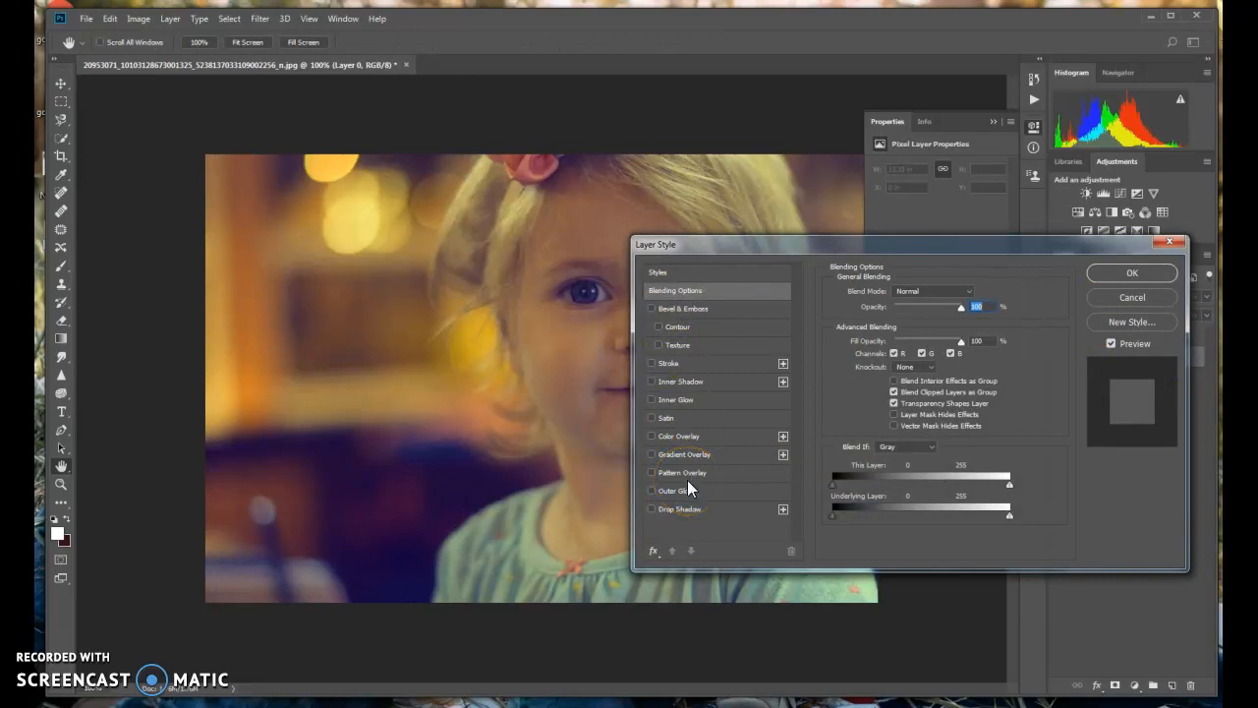
pyautogui.click(651, 381)
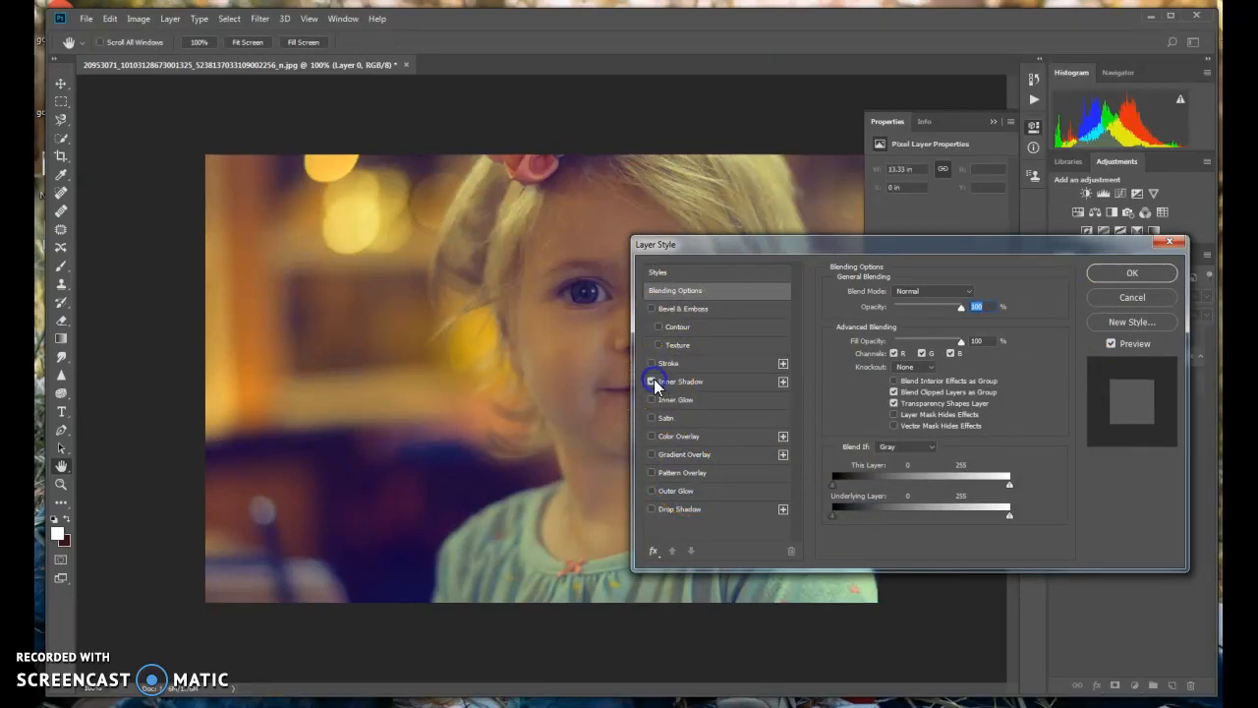
pyautogui.click(707, 382)
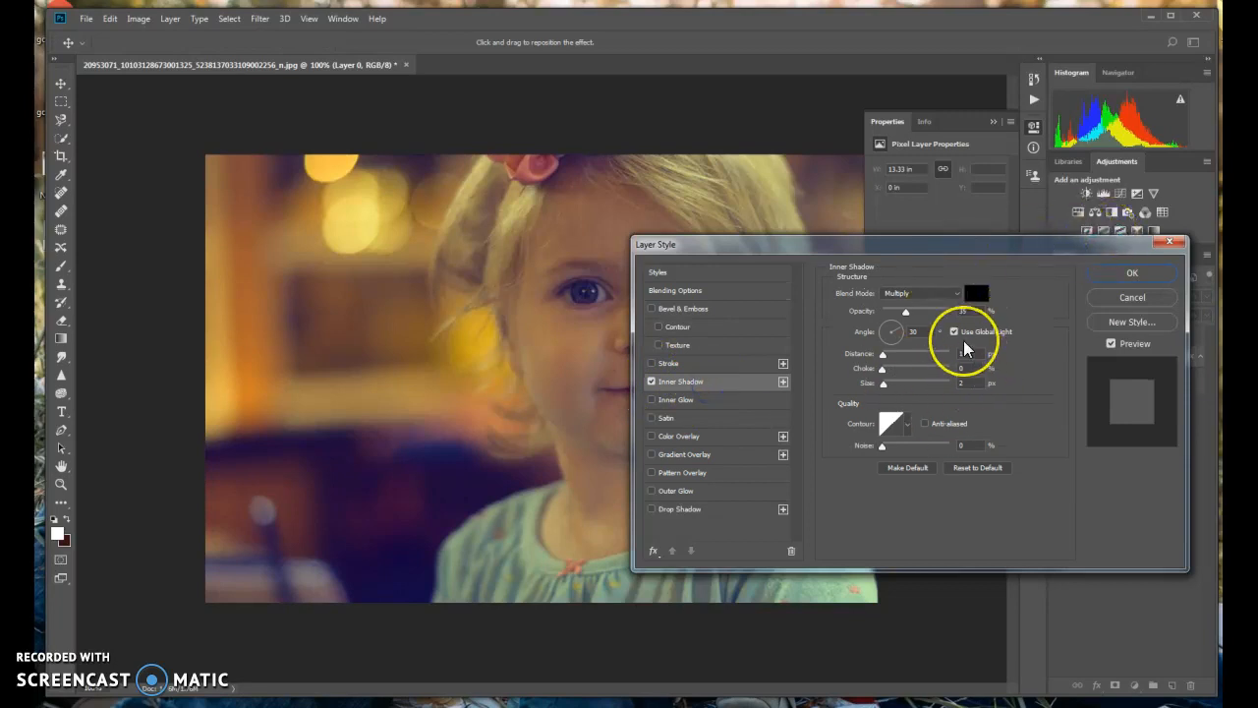
pyautogui.click(951, 294)
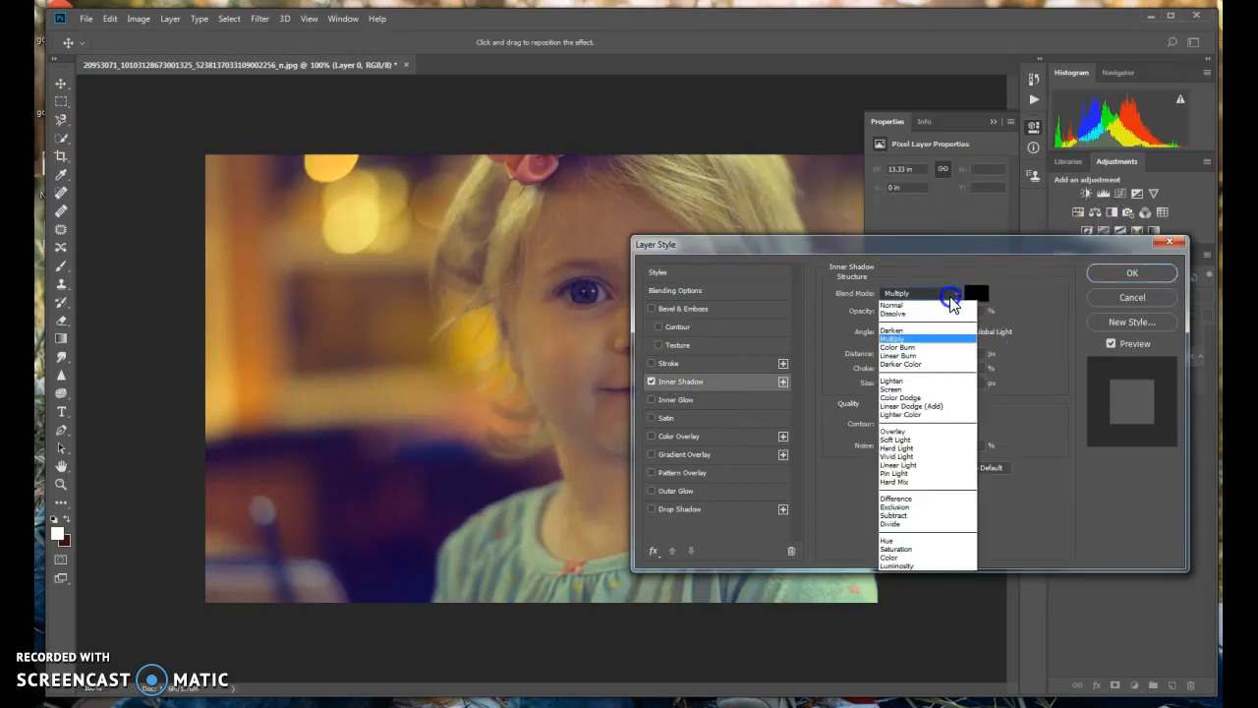
pyautogui.click(936, 348)
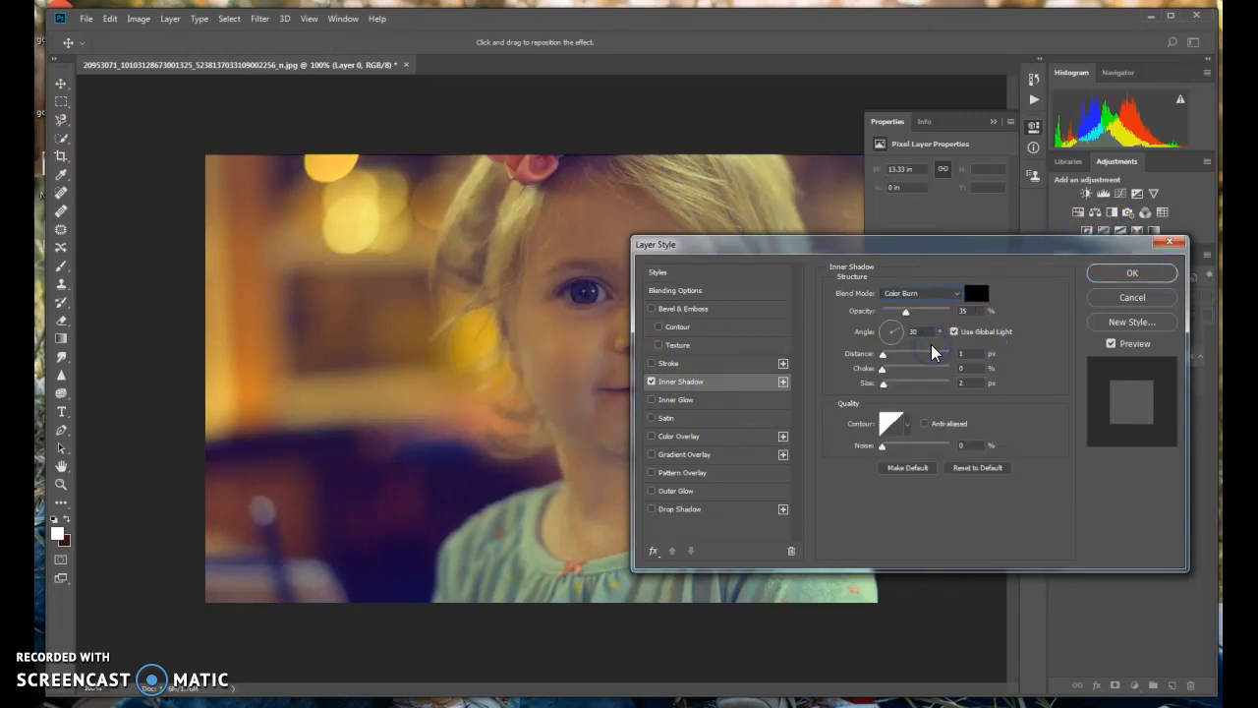
# Set the inner shadow's opacity to 30% and its angle to 119°
pyautogui.click(963, 310)
pyautogui.doubleClick(970, 312)
pyautogui.write('30')
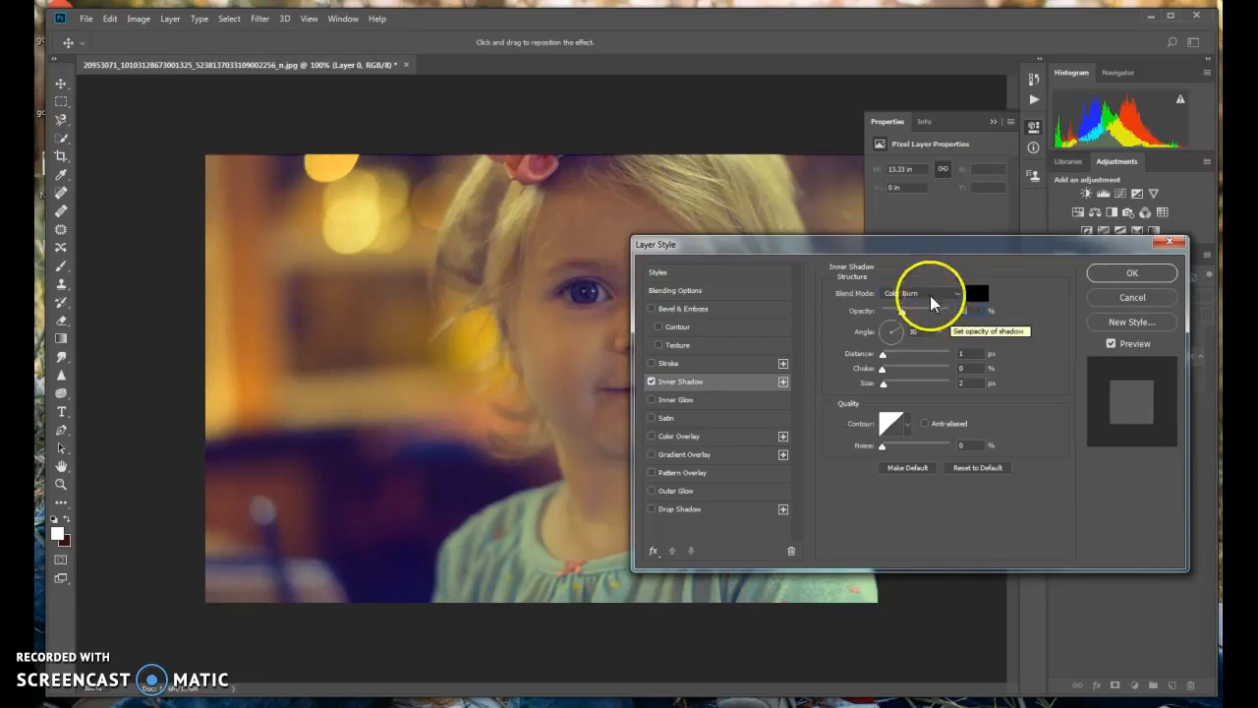
pyautogui.click(894, 331)
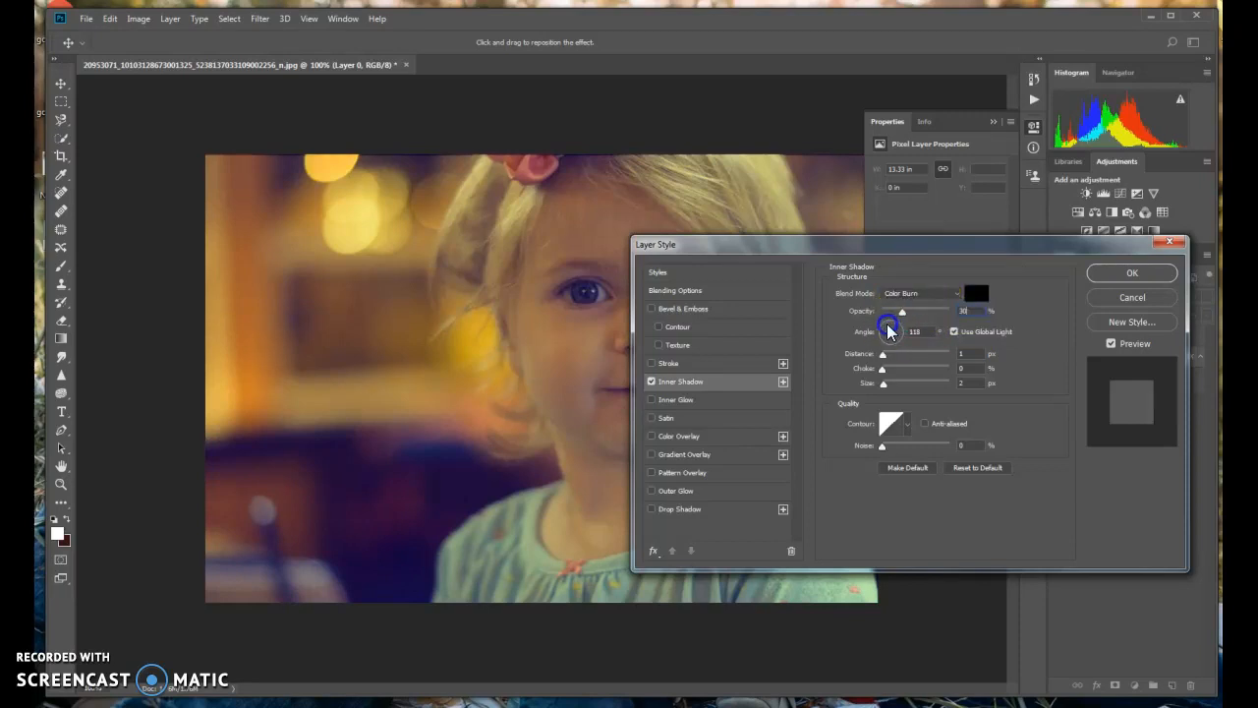
pyautogui.click(891, 333)
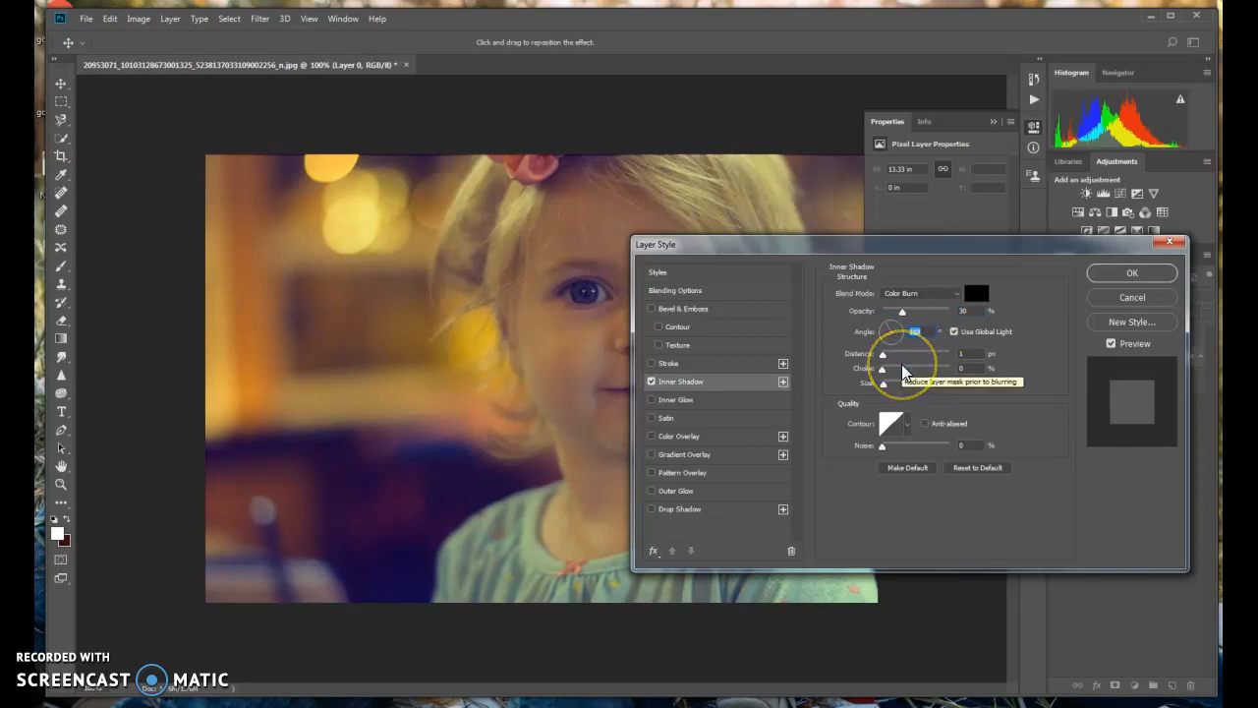
# Set the inner shadow's choke to 20% and size to 250 px, and apply the layer style
pyautogui.click(963, 367)
pyautogui.write('20')
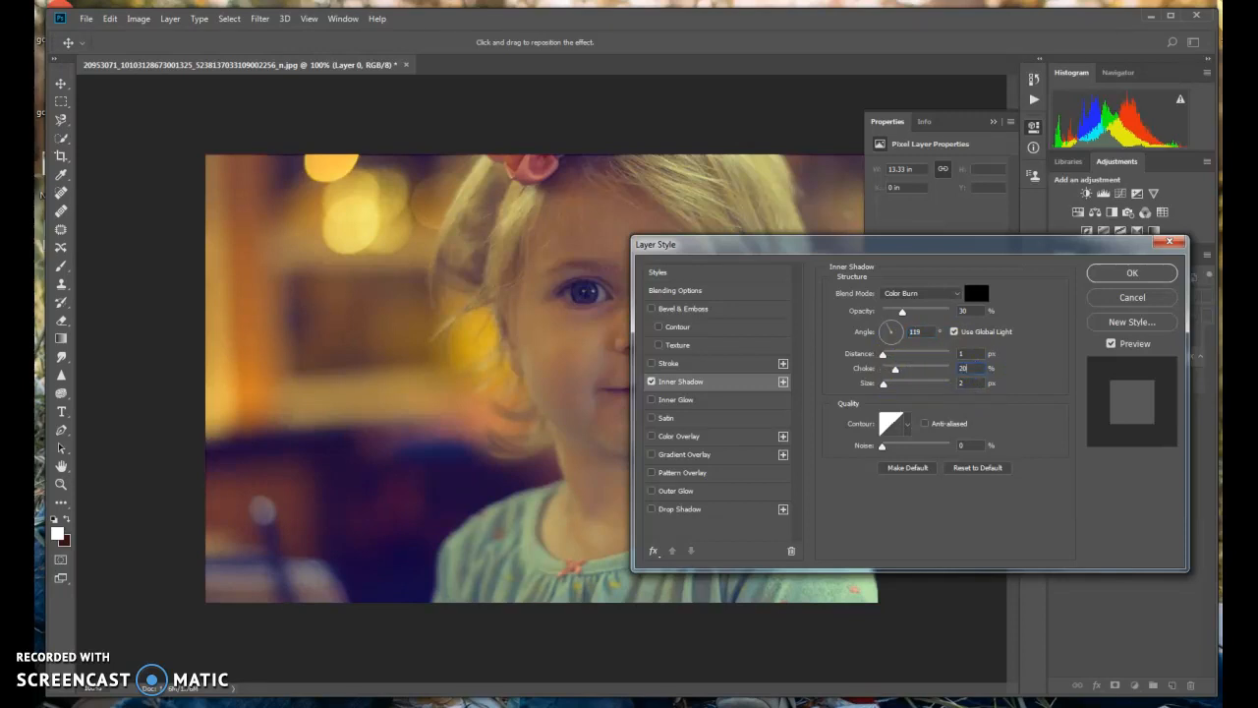
pyautogui.click(960, 383)
pyautogui.write('250')
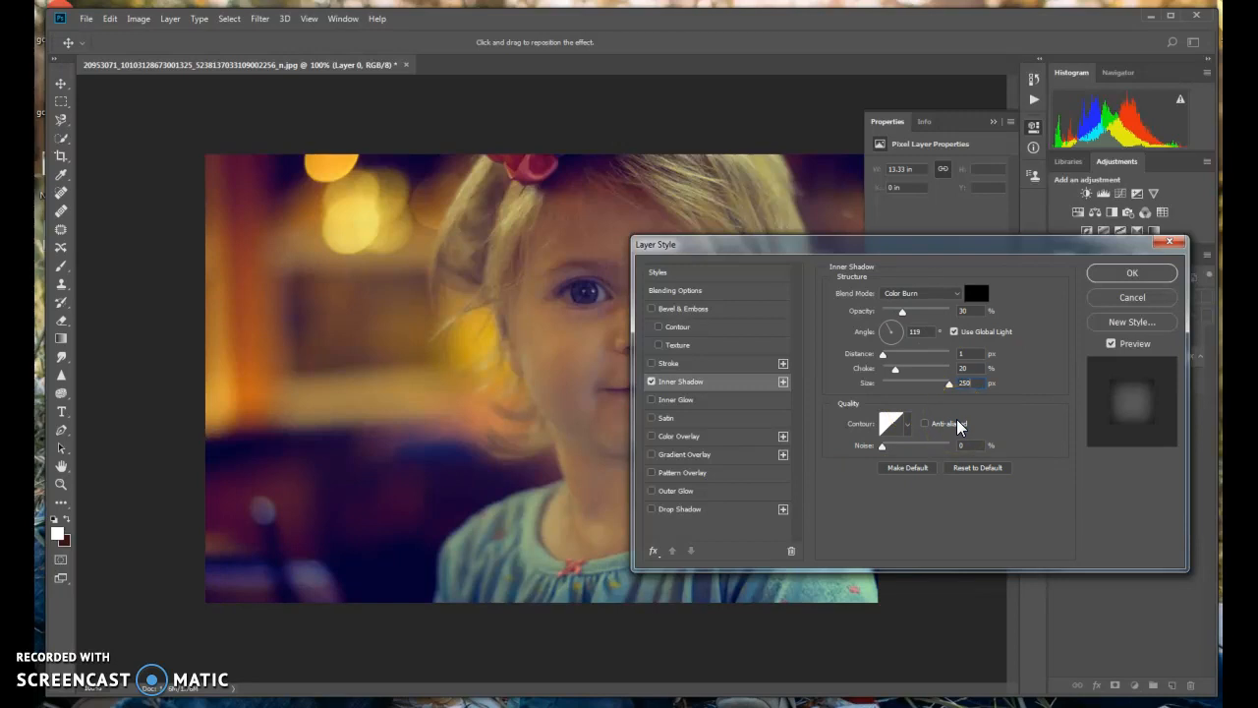
pyautogui.click(1117, 275)
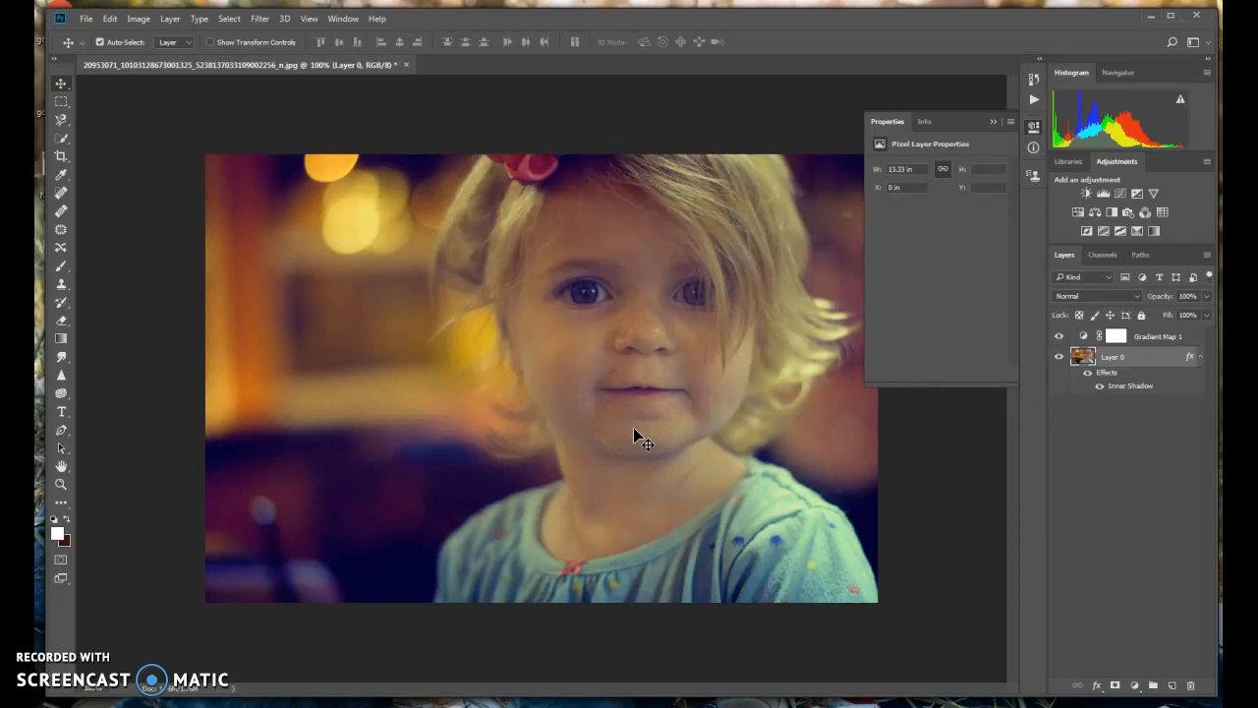
# Open the Vintage_photoshop_texture image from the Downloads folder
pyautogui.moveTo(1113, 387); pyautogui.dragTo(1115, 393)
pyautogui.click(86, 18)
pyautogui.click(106, 44)
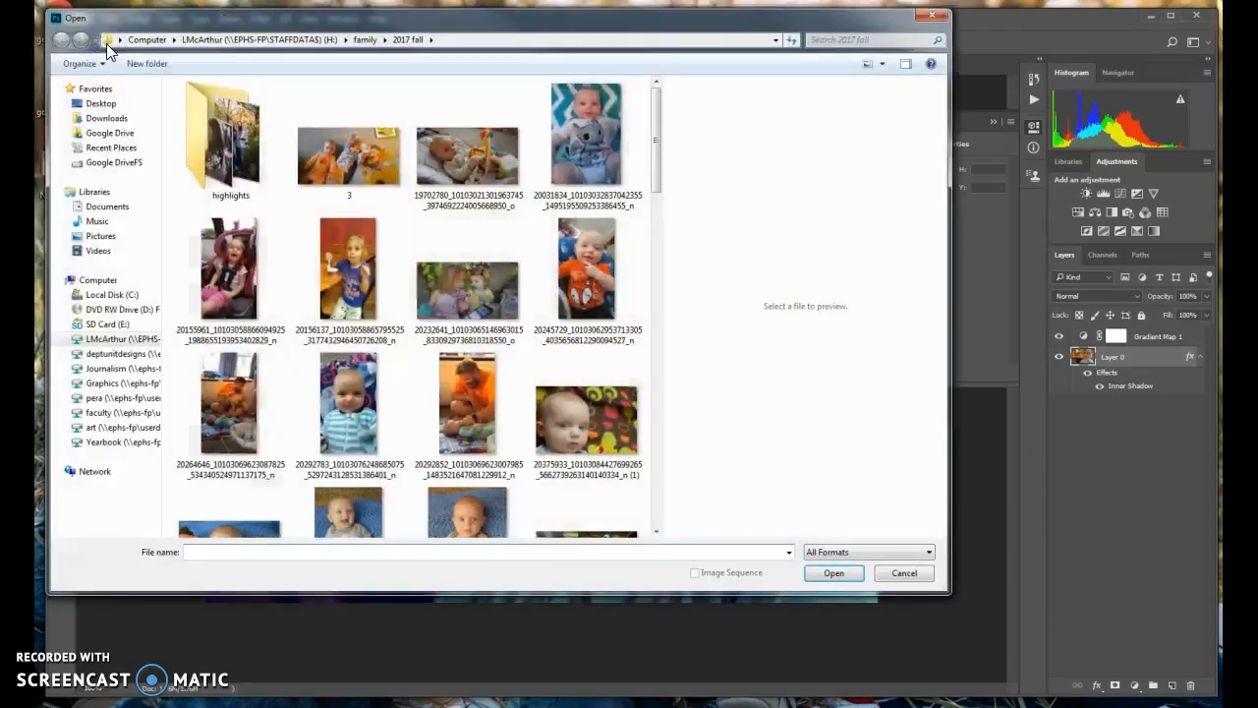
pyautogui.click(109, 118)
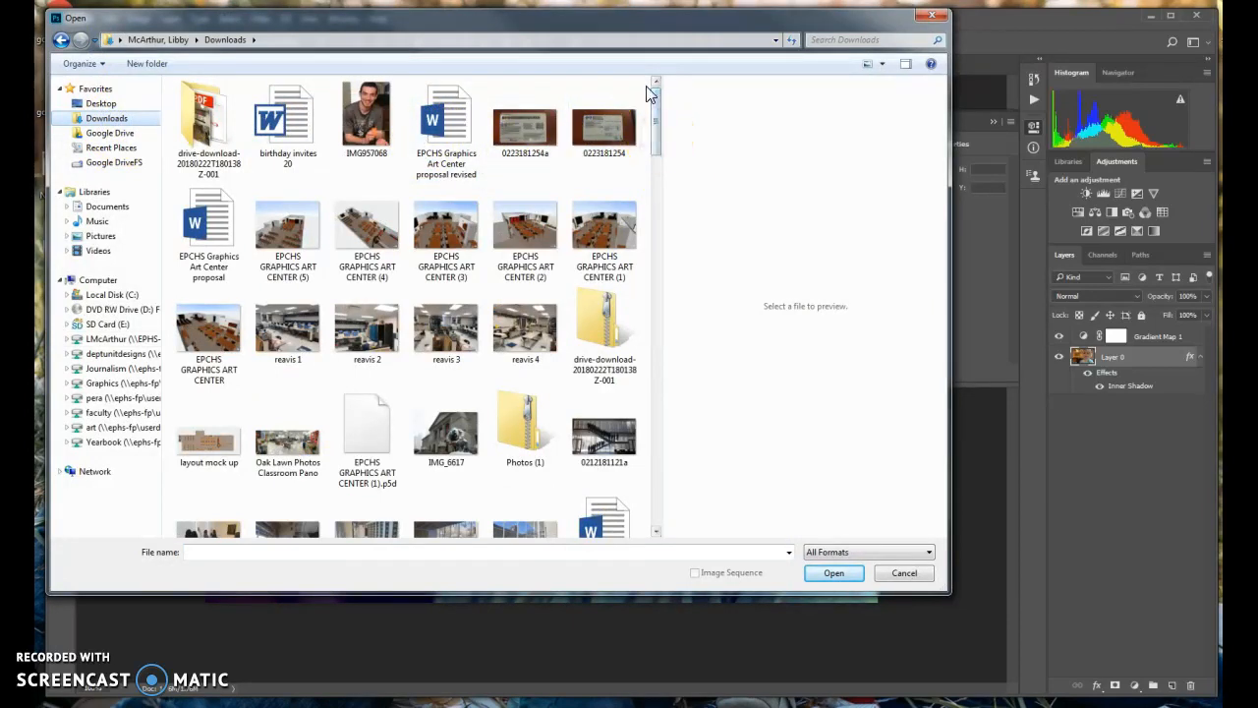
pyautogui.moveTo(658, 126); pyautogui.dragTo(648, 521)
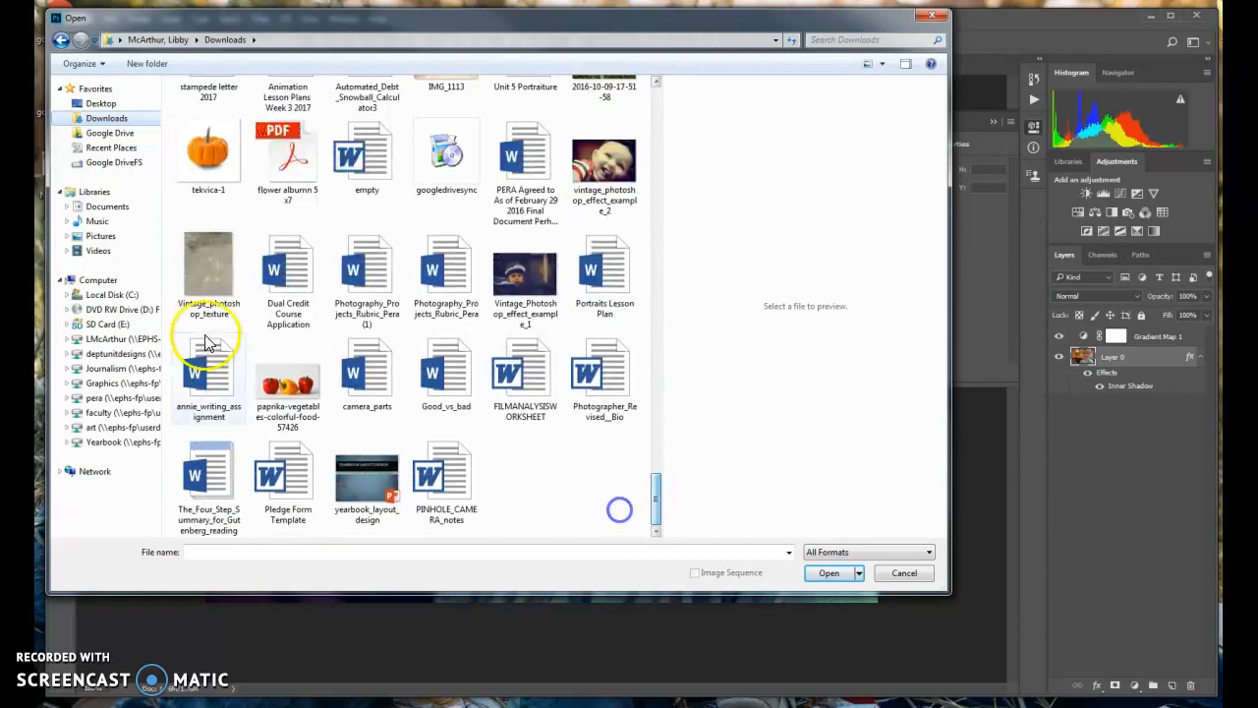
pyautogui.click(208, 275)
pyautogui.click(829, 573)
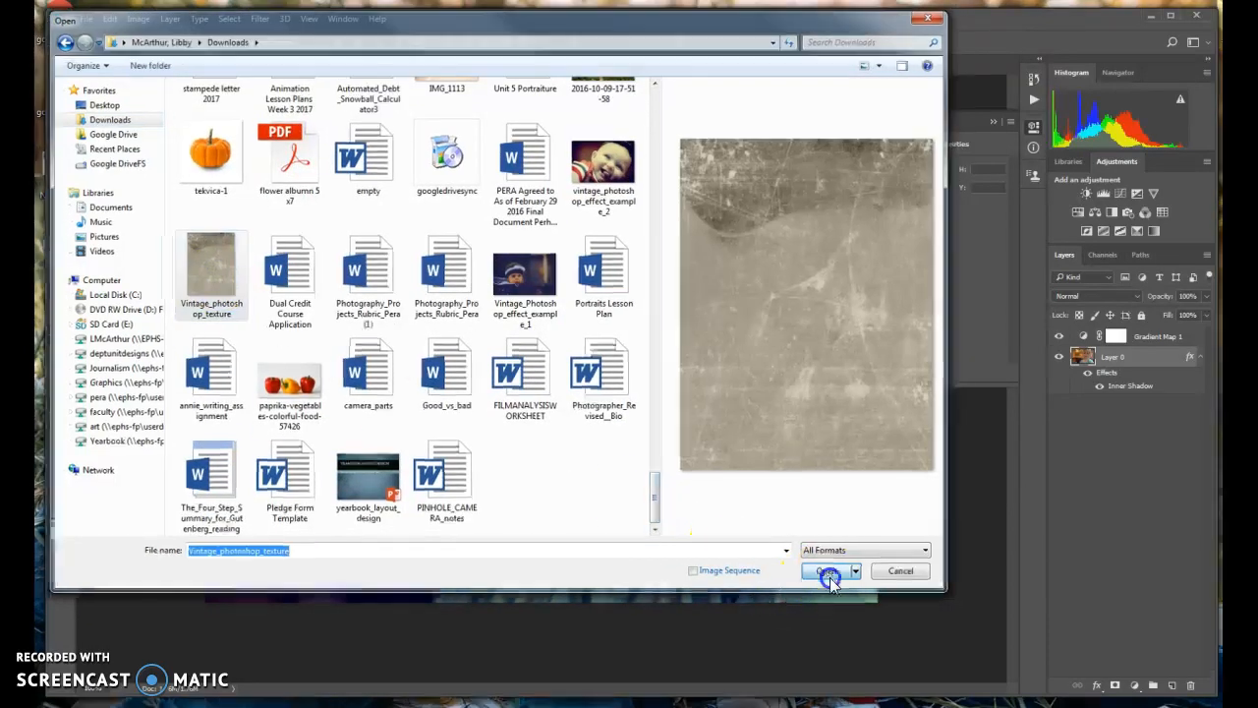
# Copy the entire vintage texture image and paste it into the portrait document as a new layer
pyautogui.click(229, 19)
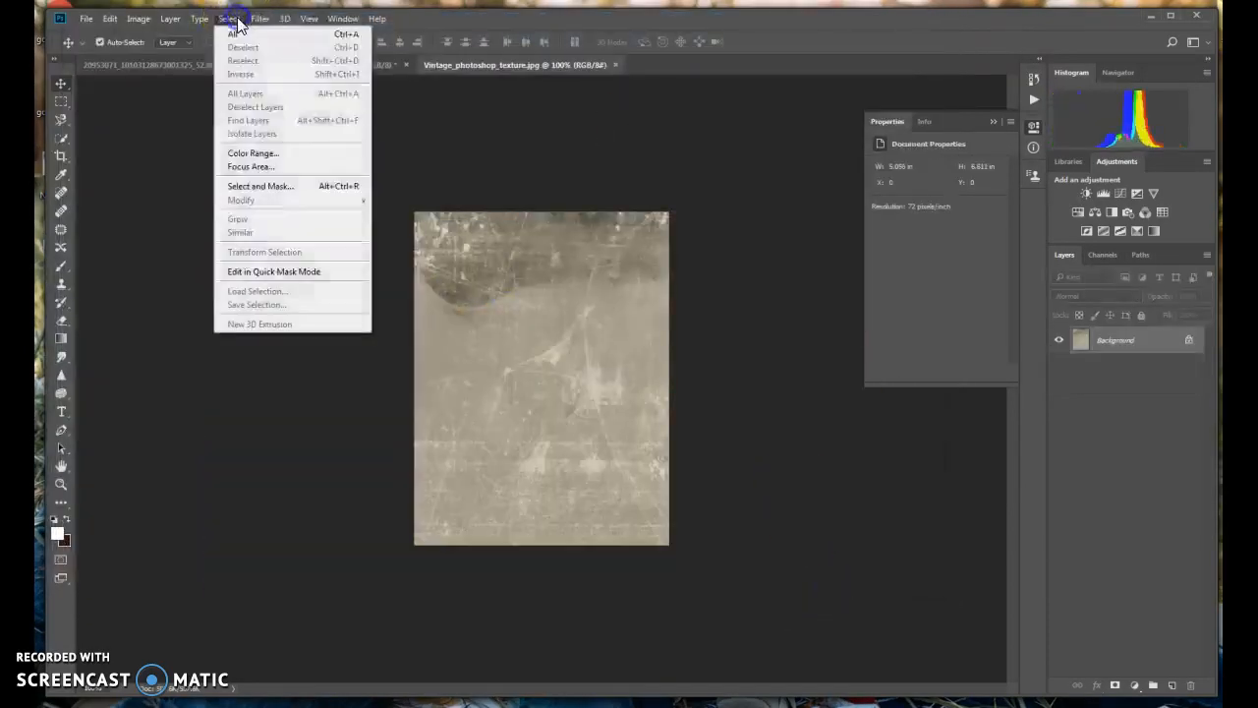
pyautogui.click(237, 40)
pyautogui.click(239, 63)
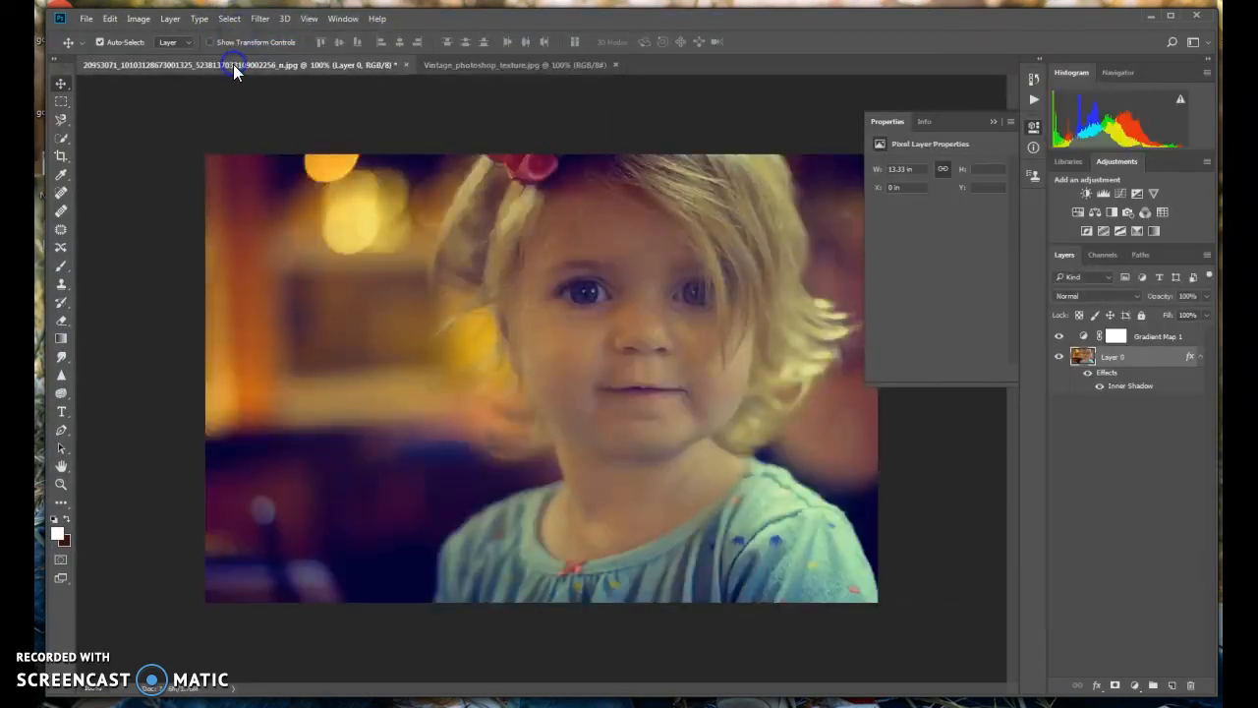
pyautogui.click(114, 19)
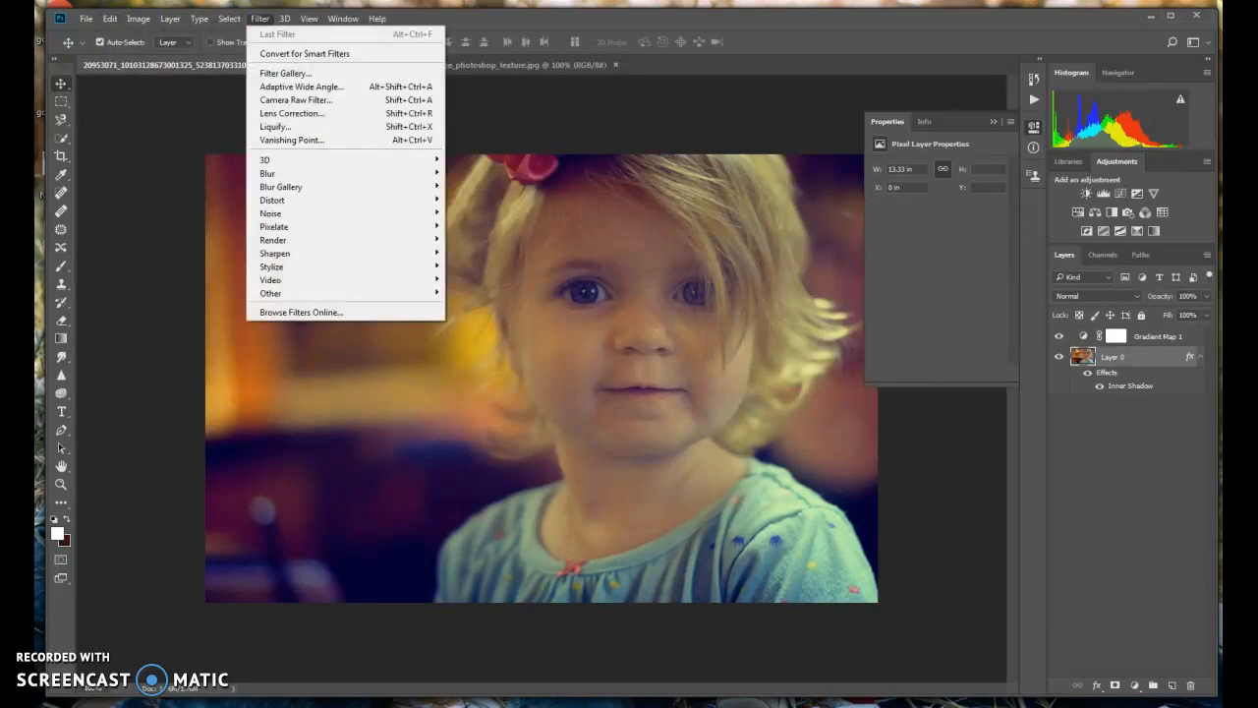
pyautogui.click(510, 61)
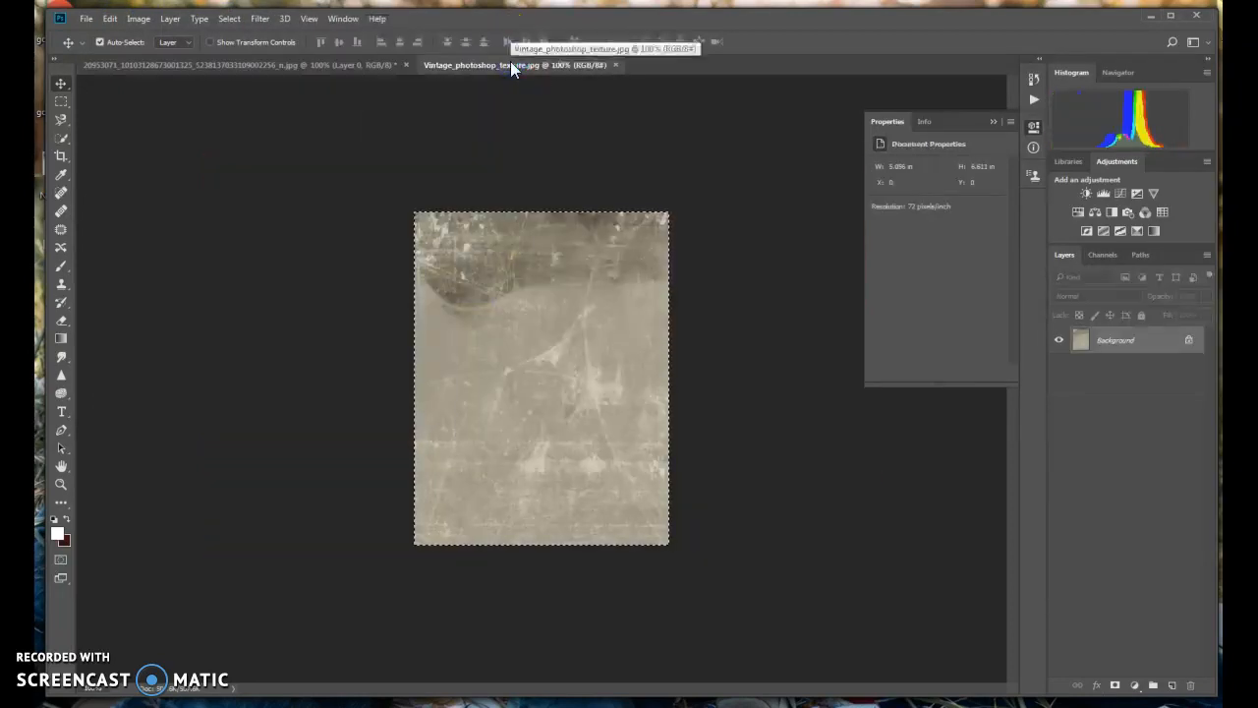
pyautogui.click(281, 70)
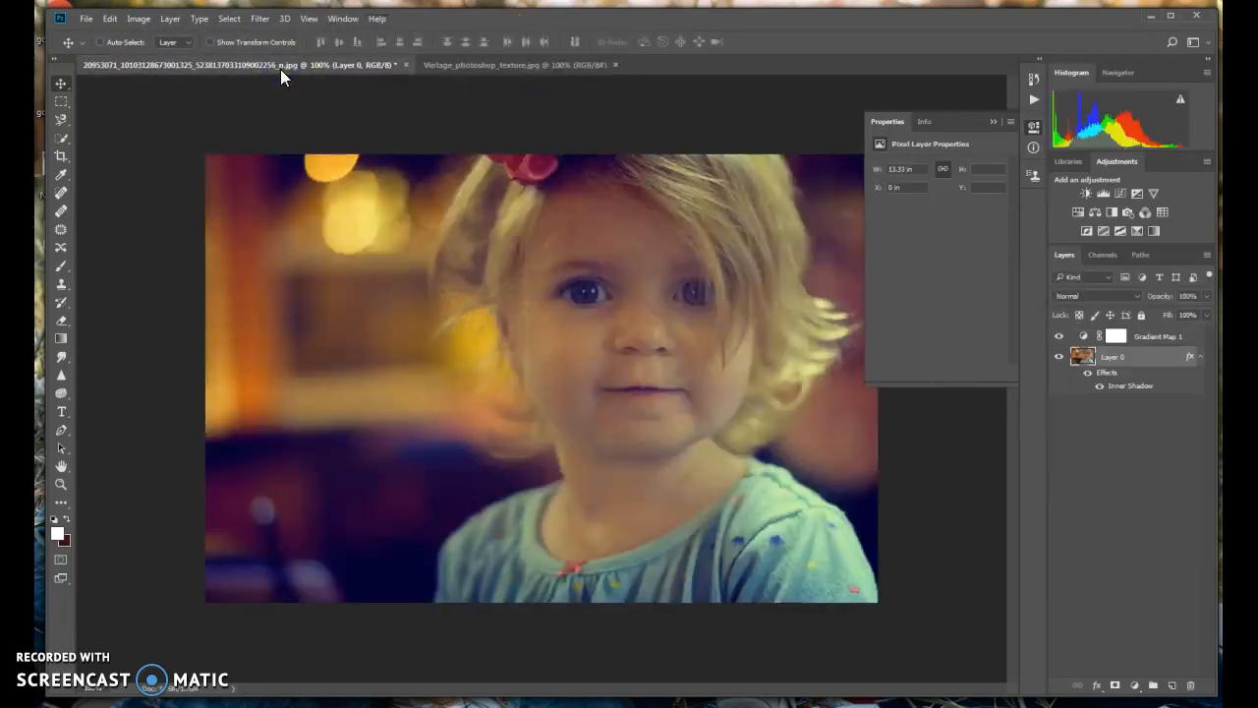
pyautogui.hotkey('ctrl', 'v')
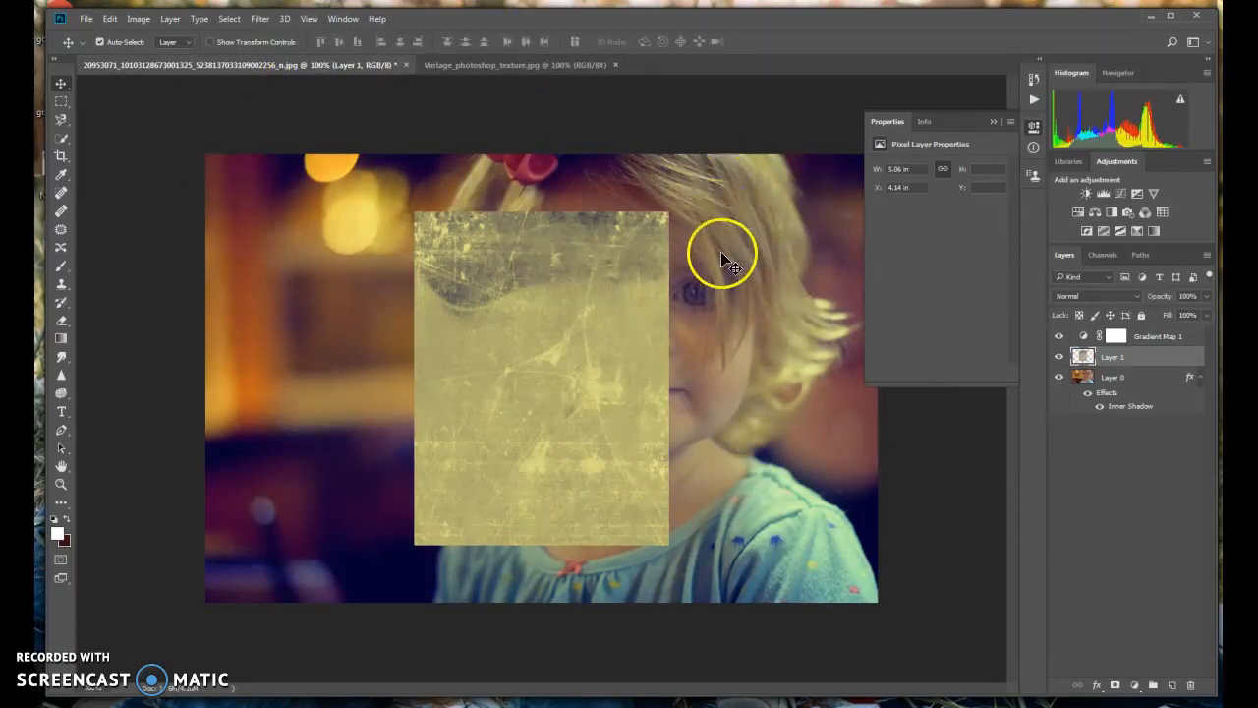
# Move the pasted texture layer above the Gradient Map 1 layer
pyautogui.moveTo(1142, 366); pyautogui.dragTo(1148, 335)
pyautogui.click(505, 438)
pyautogui.click(534, 416)
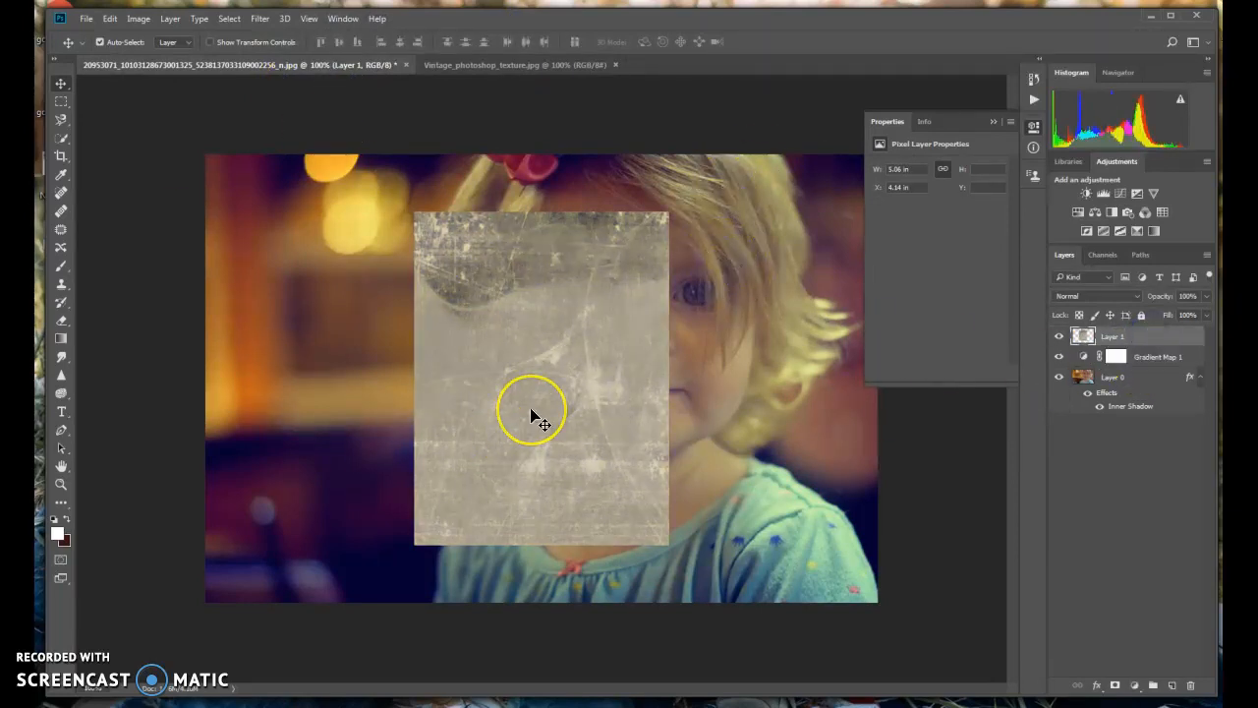
pyautogui.click(505, 330)
# Free-transform the pasted texture layer so it stretches across the entire portrait canvas
pyautogui.click(111, 19)
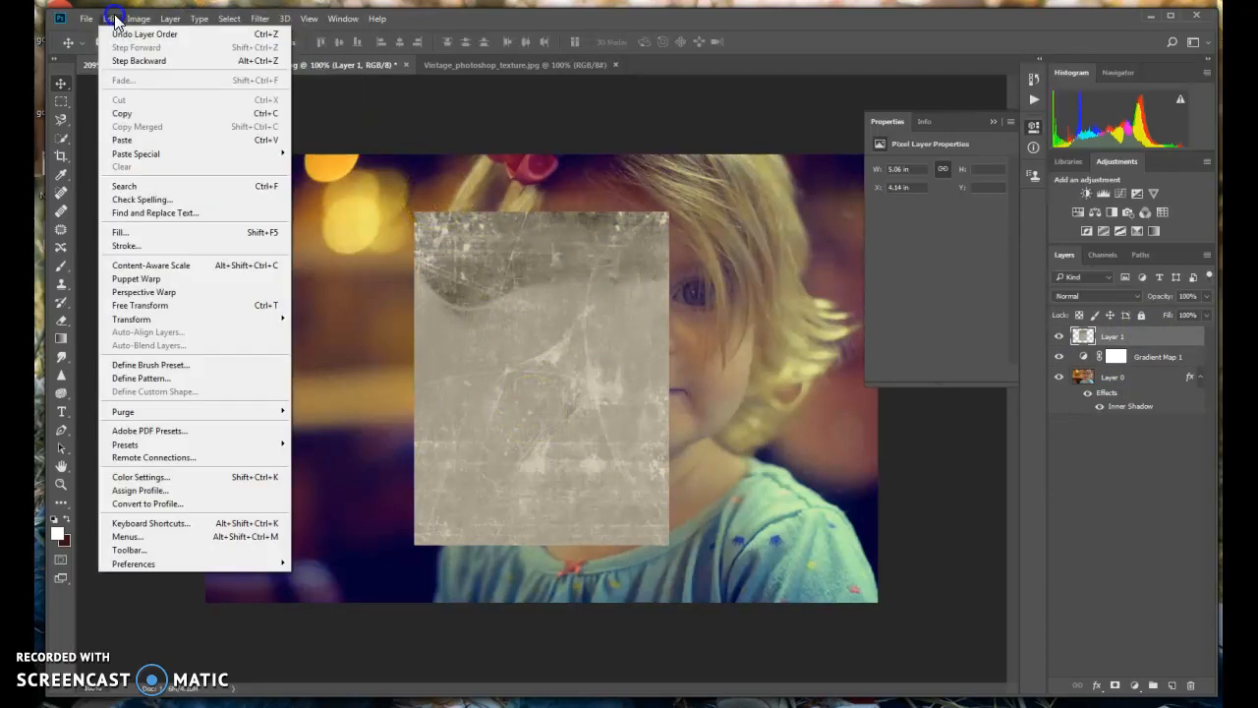
pyautogui.click(142, 306)
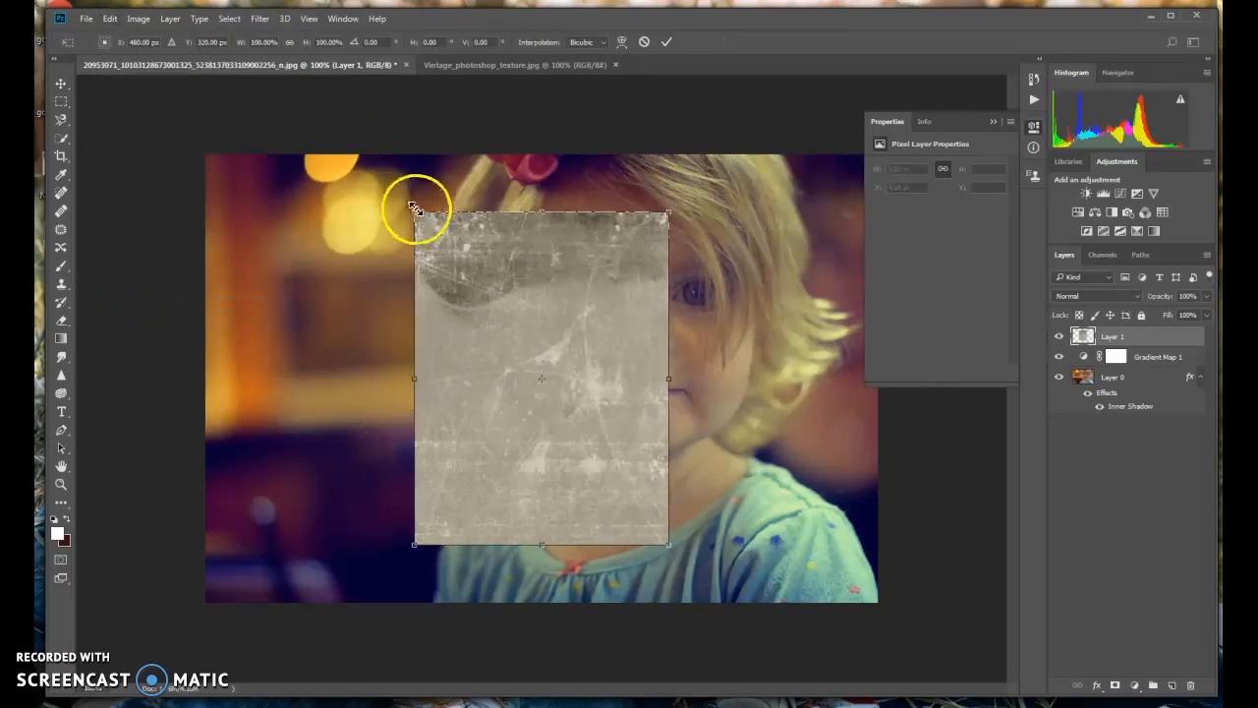
pyautogui.moveTo(414, 212); pyautogui.dragTo(205, 153)
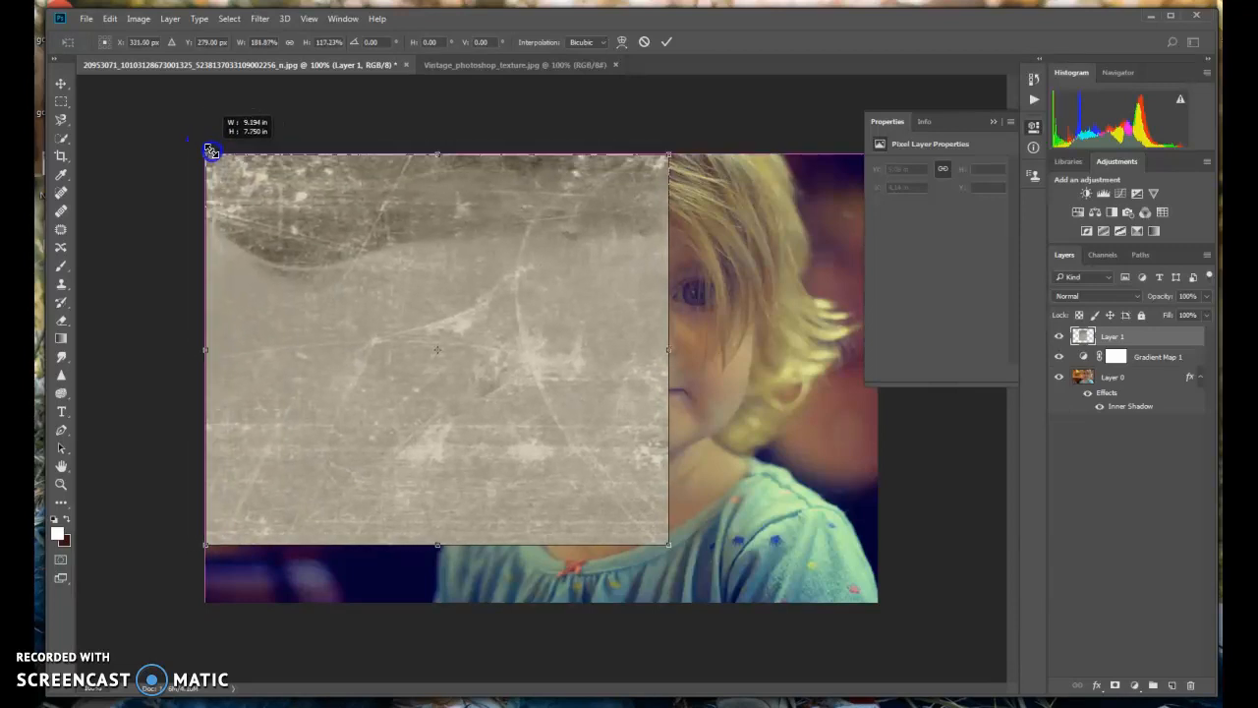
pyautogui.moveTo(671, 545); pyautogui.dragTo(873, 604)
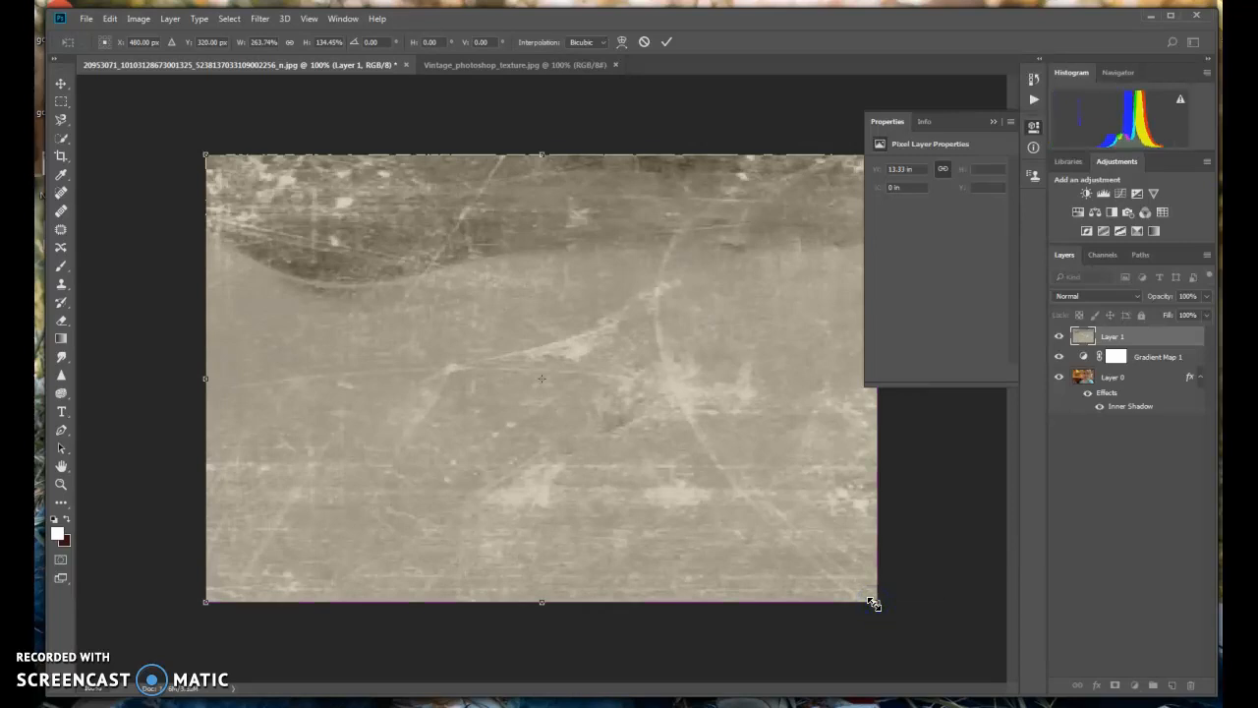
pyautogui.press('Return')
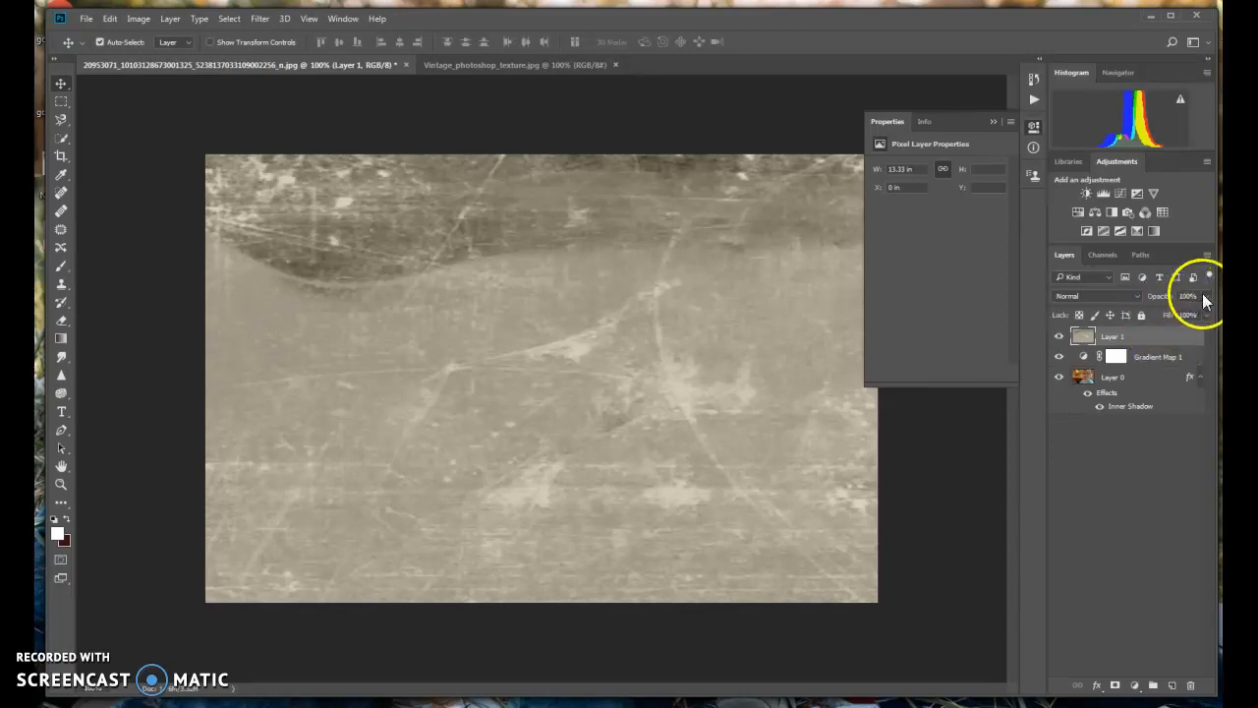
# Set the texture layer's opacity to 20%
pyautogui.click(1151, 296)
pyautogui.write('20')
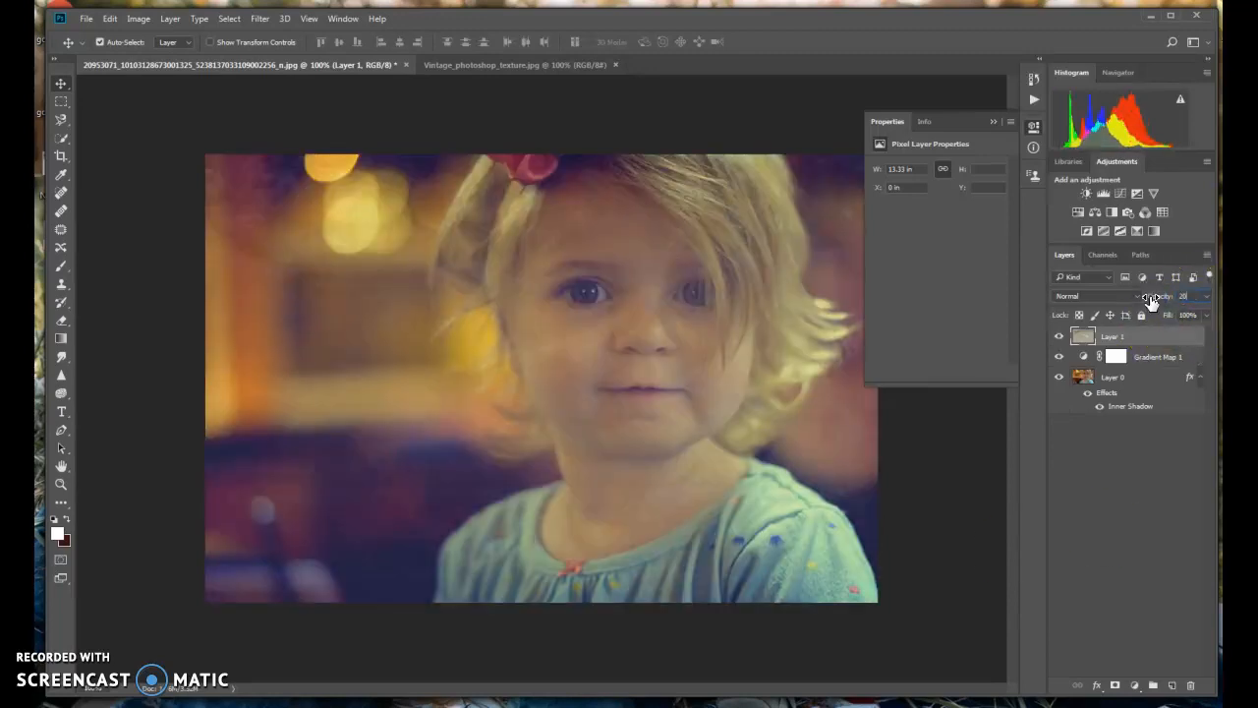
pyautogui.press('Return')
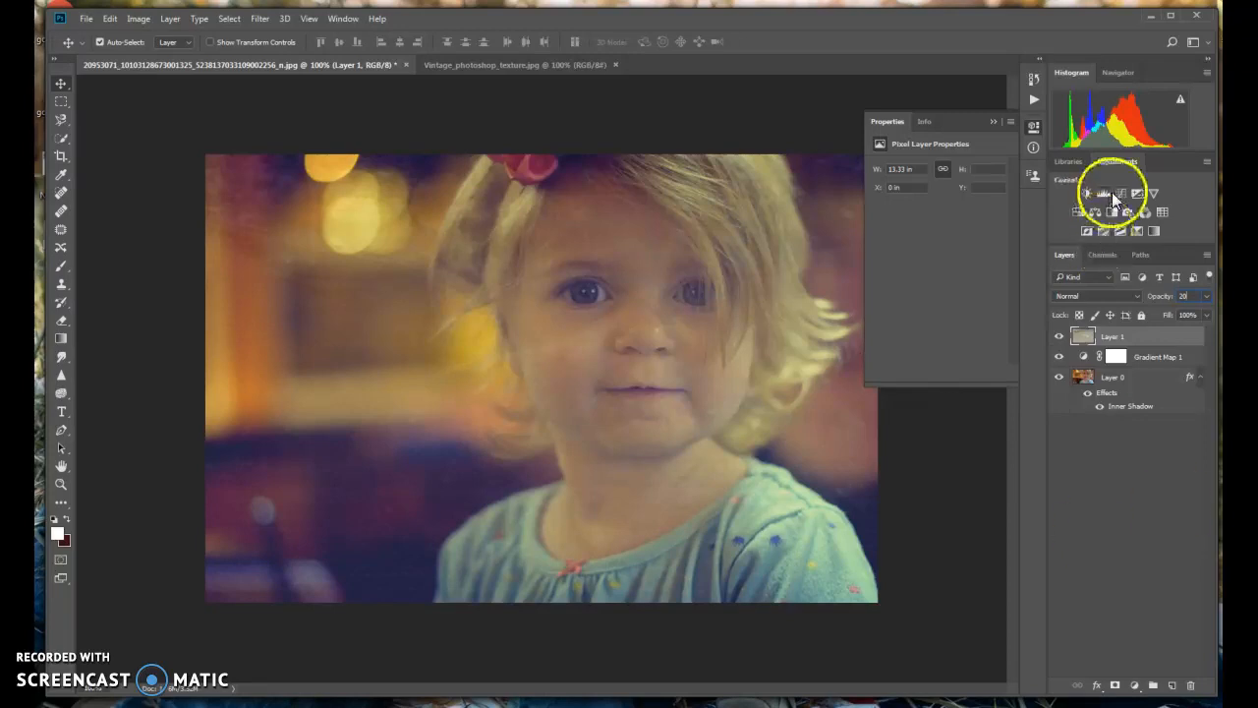
# Add a second Gradient Map adjustment layer above the texture and load the Red, Green gradient preset
pyautogui.click(1156, 228)
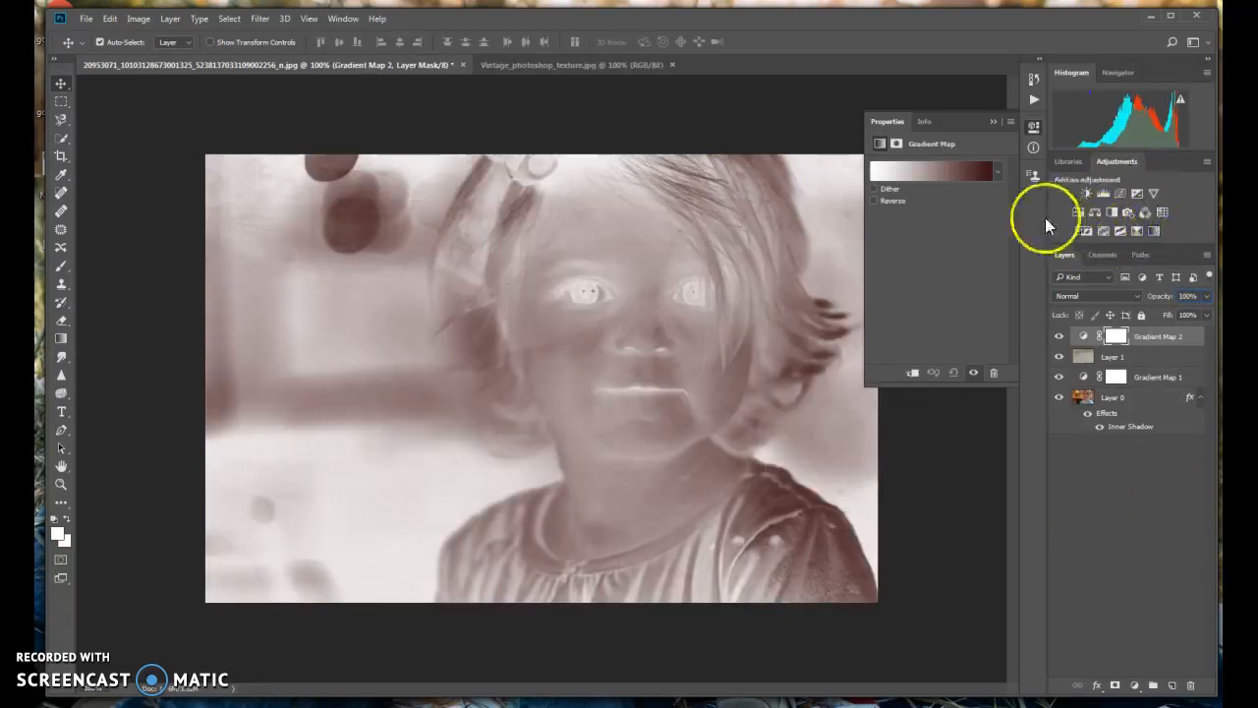
pyautogui.click(969, 172)
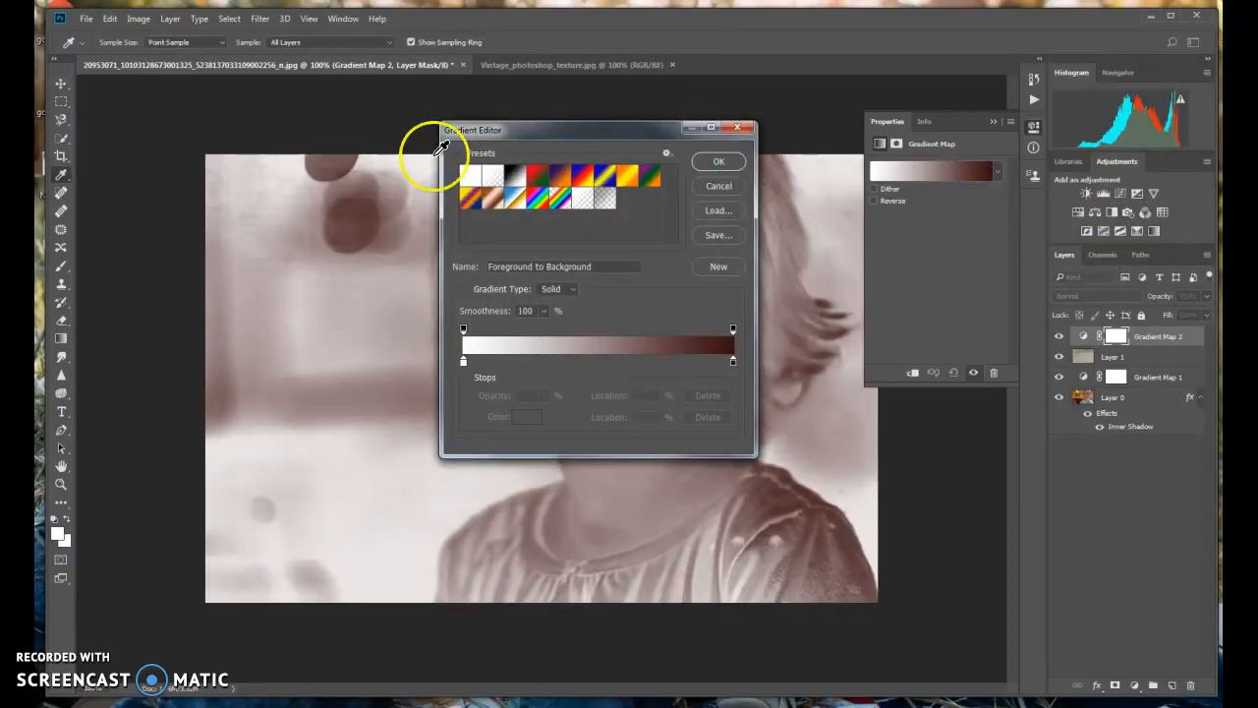
pyautogui.click(626, 175)
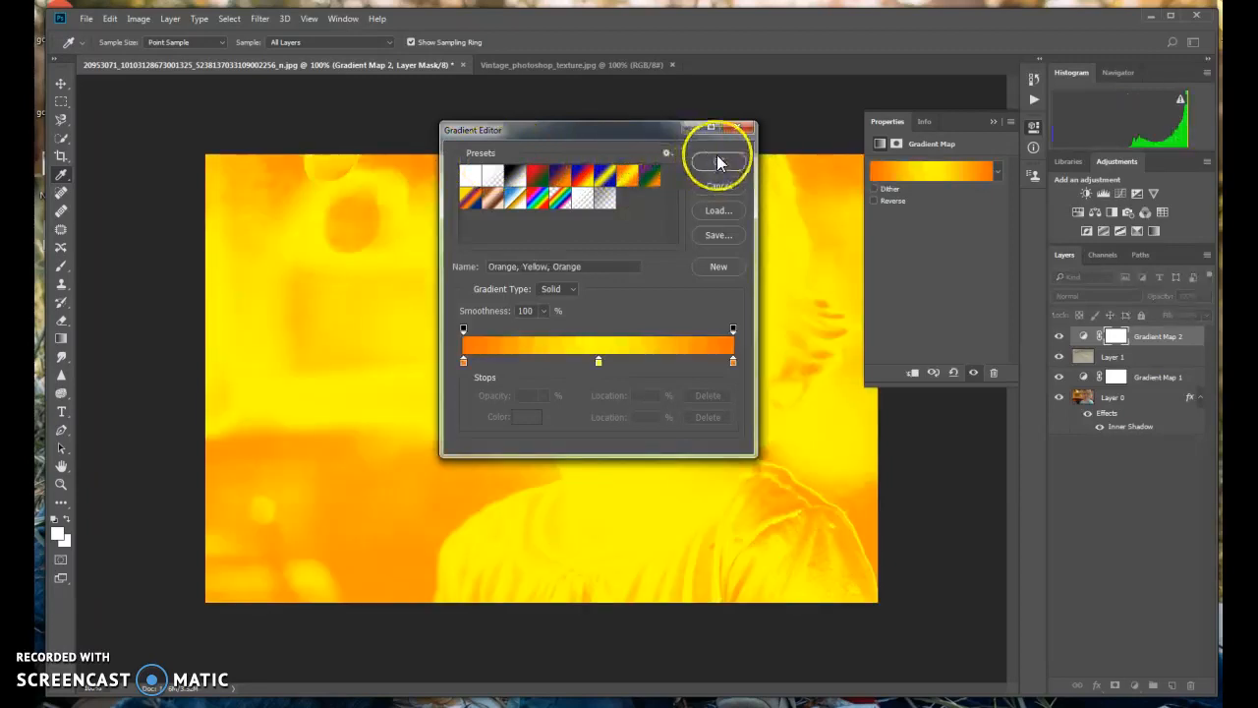
pyautogui.click(537, 176)
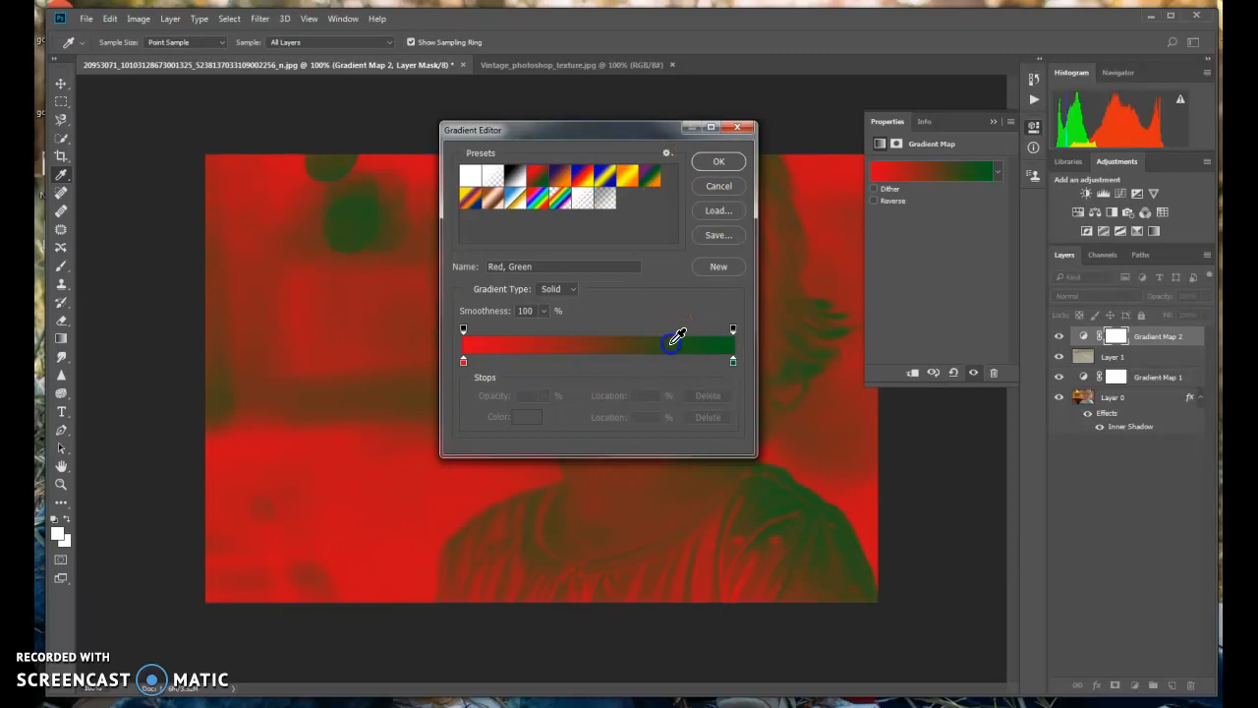
# Recolour the gradient's green end stop to yellow-orange #f6ba03 and apply the red-to-orange gradient
pyautogui.moveTo(696, 365); pyautogui.dragTo(732, 363)
pyautogui.doubleClick(731, 363)
pyautogui.moveTo(612, 331); pyautogui.dragTo(615, 348)
pyautogui.click(592, 192)
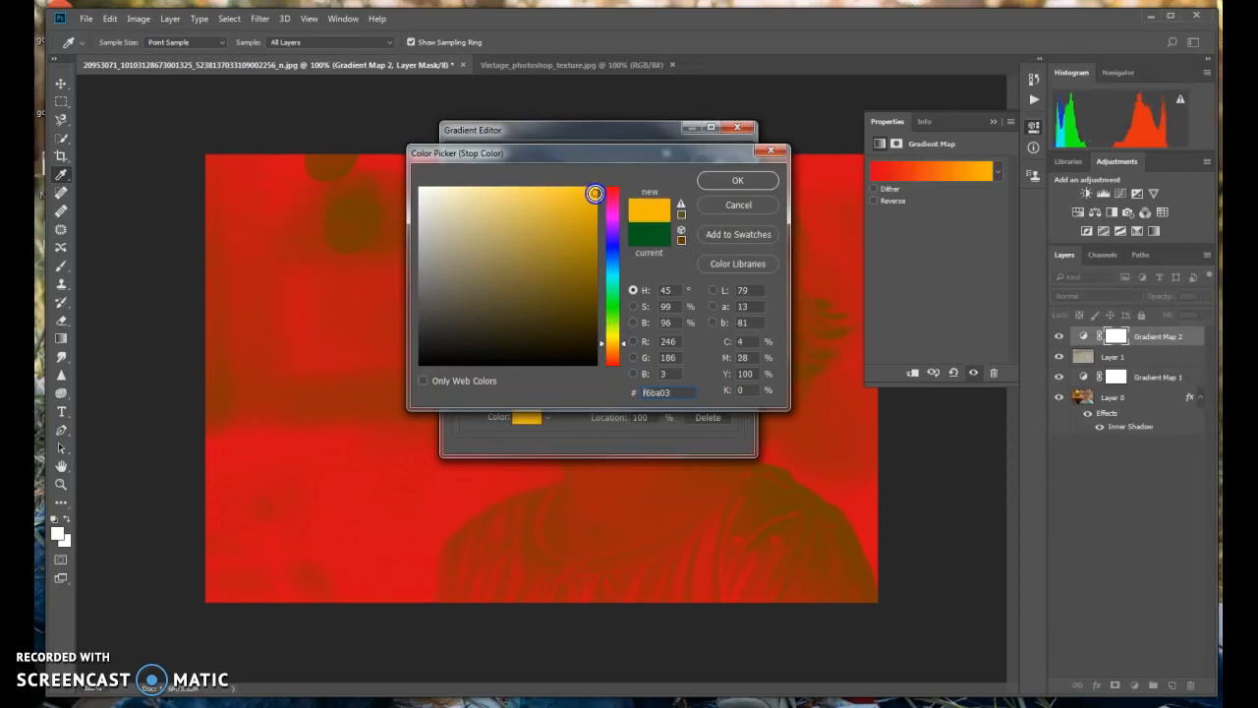
pyautogui.click(738, 182)
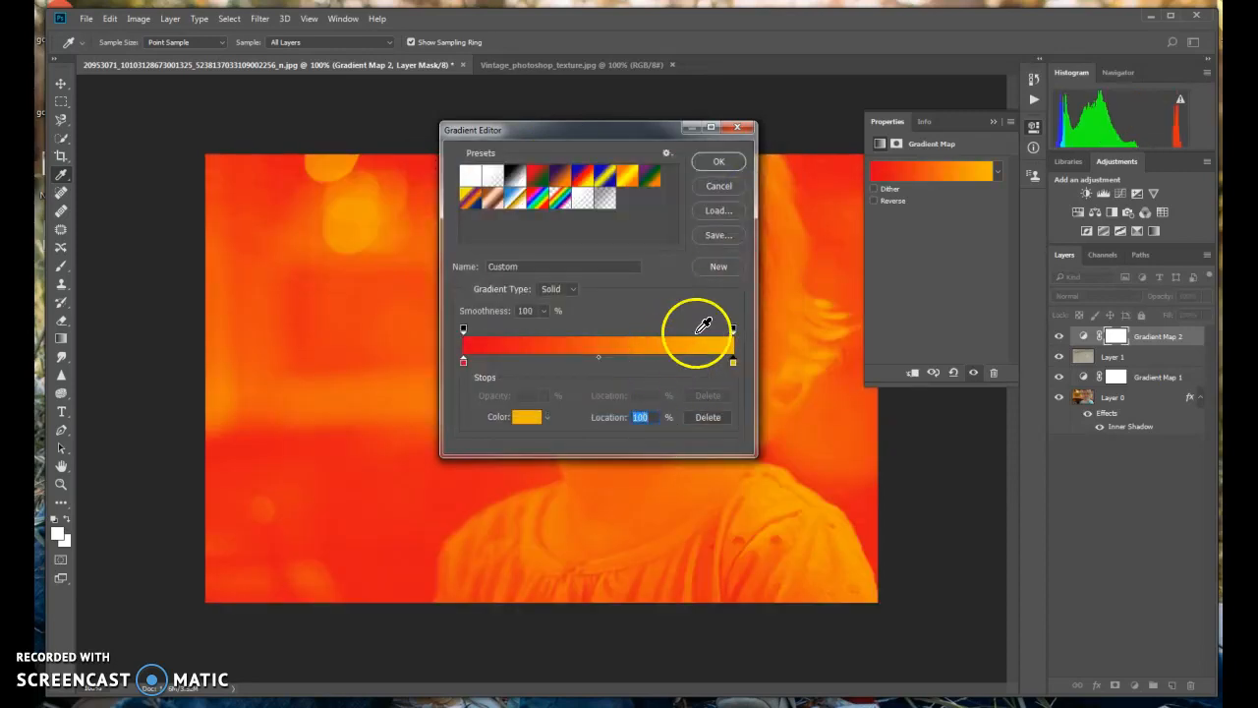
pyautogui.click(727, 162)
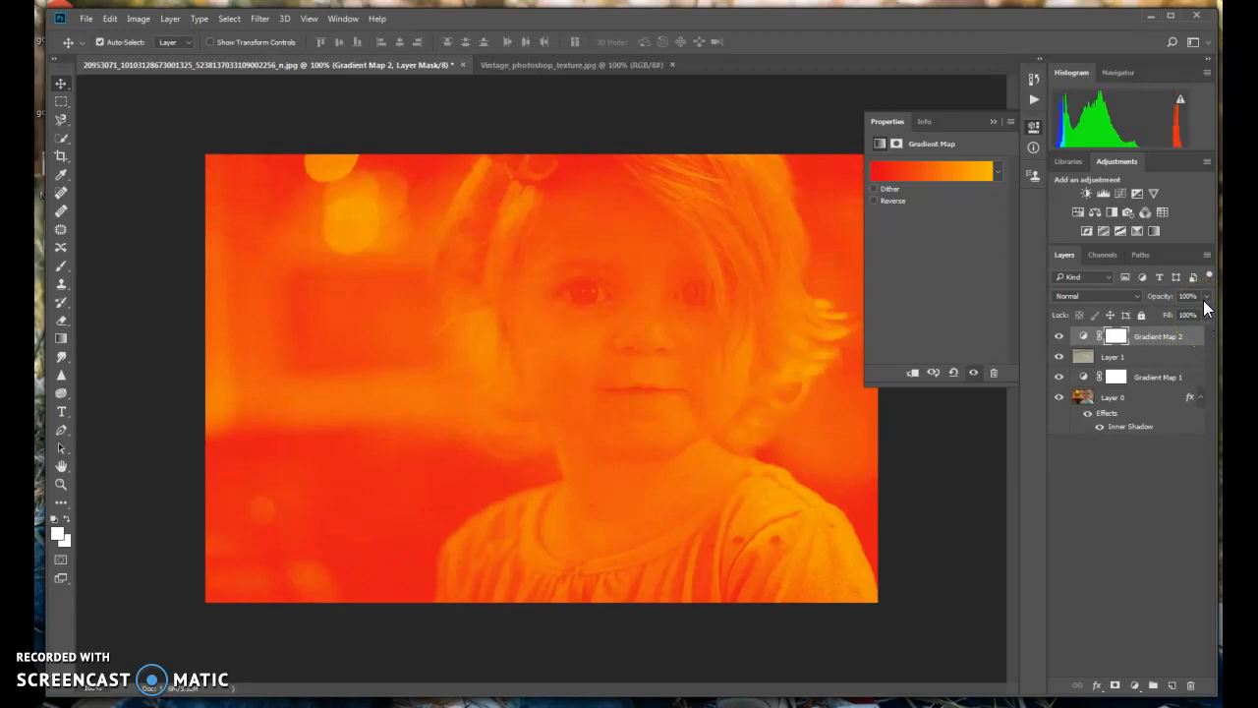
# Lower the Gradient Map 2 layer's opacity to 12%
pyautogui.click(1204, 294)
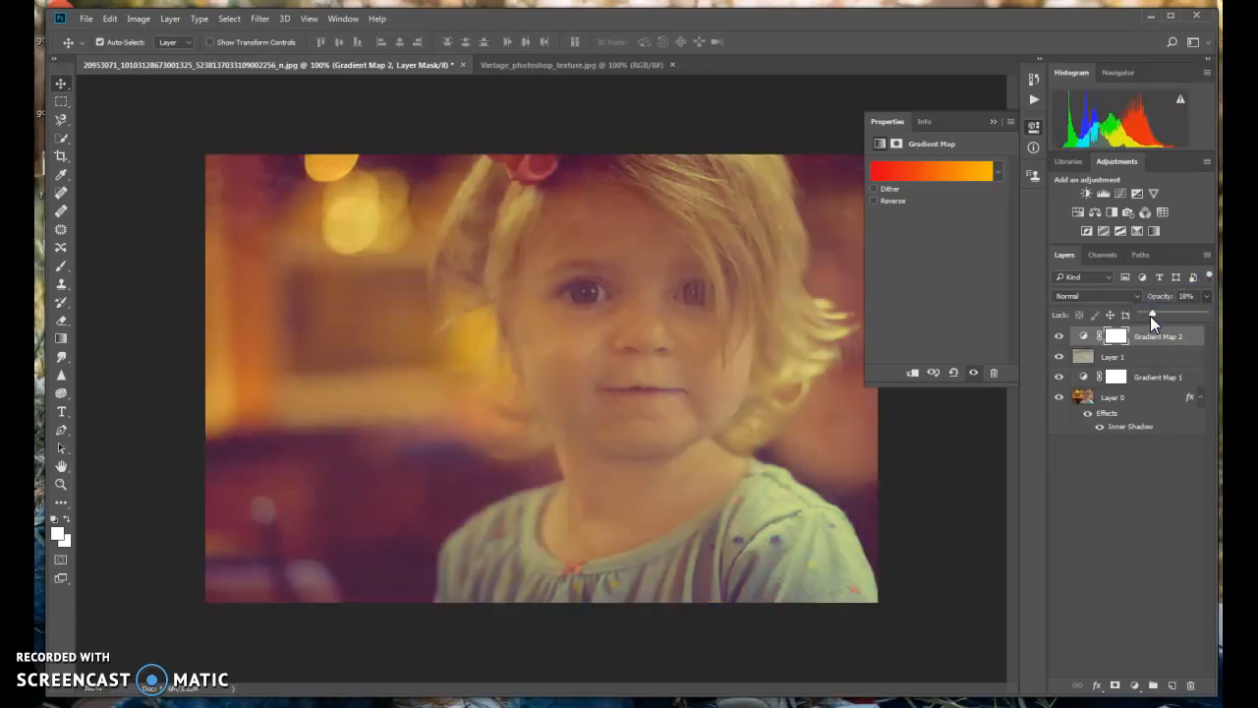
pyautogui.moveTo(1150, 314); pyautogui.dragTo(1147, 315)
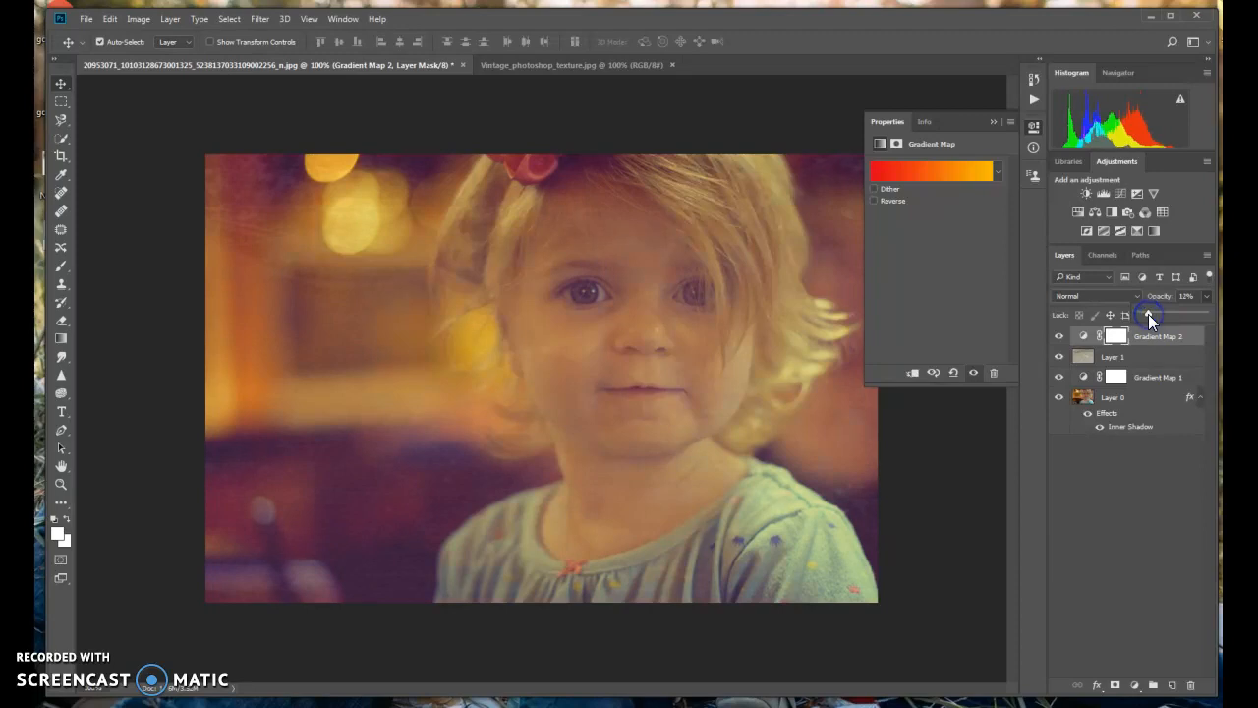
# Try other gradient presets on Gradient Map 2, such as Blue, Yellow, Blue and Blue, Red, Yellow, and discard the changes
pyautogui.click(894, 173)
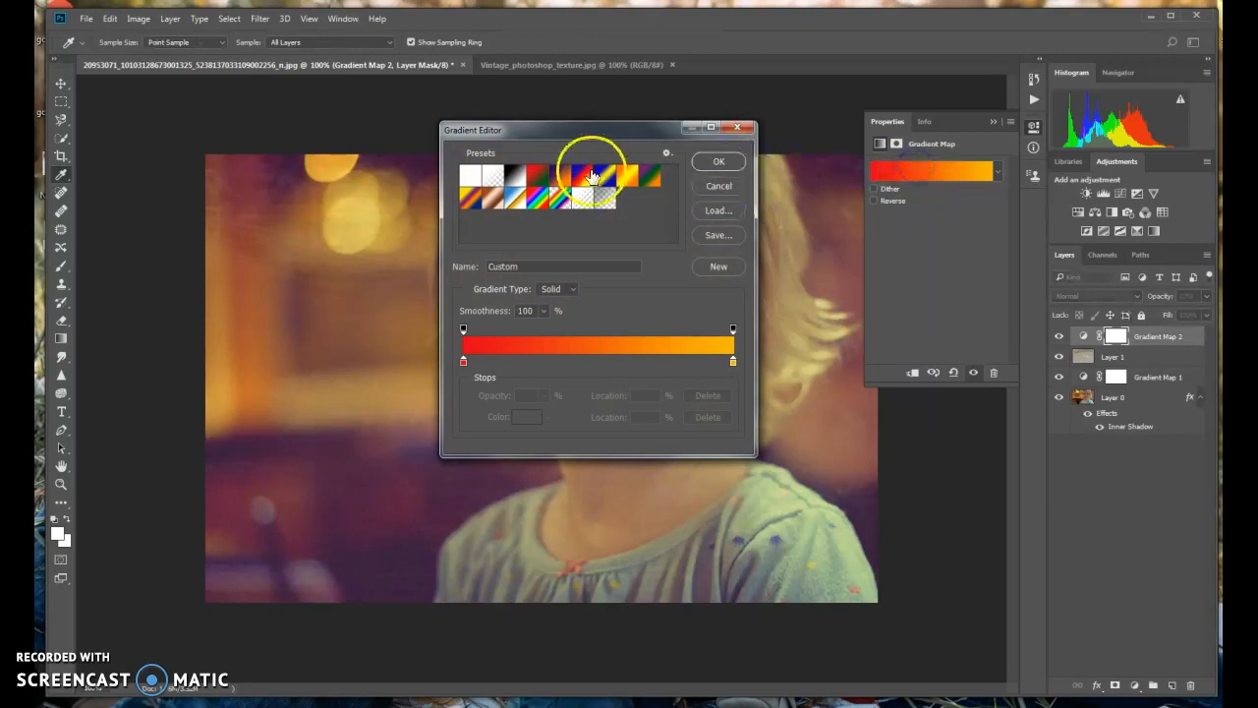
pyautogui.click(606, 175)
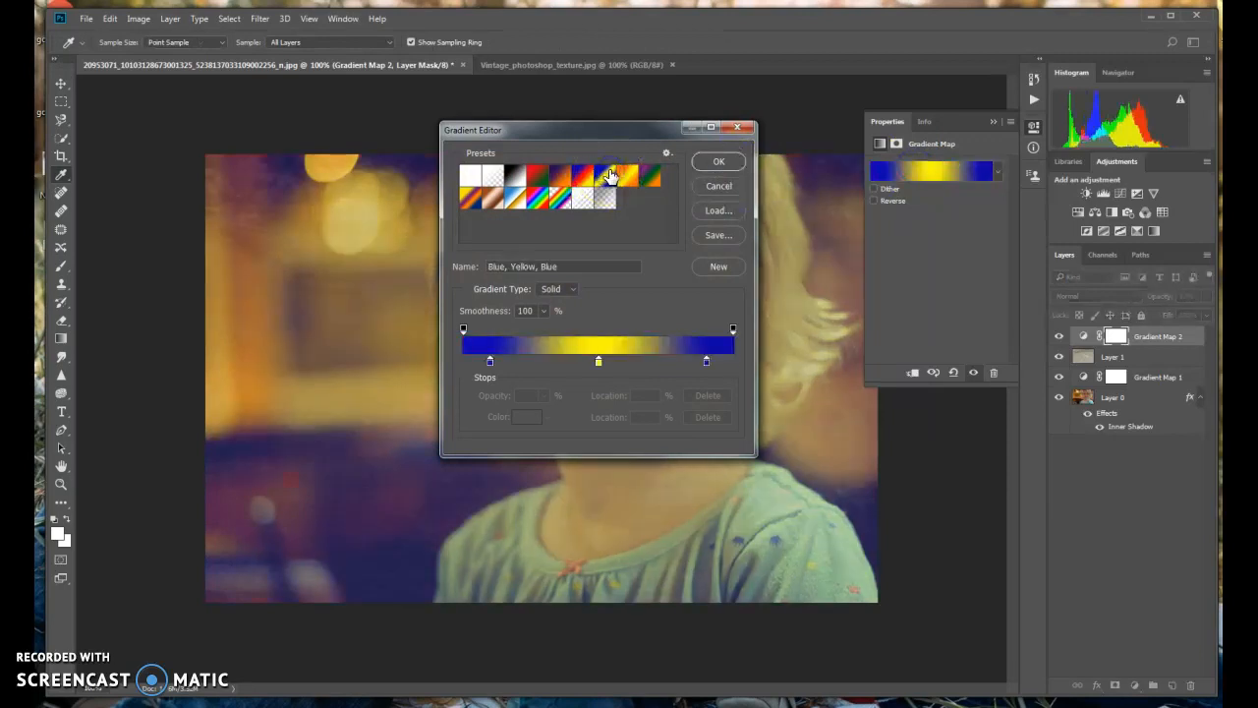
pyautogui.moveTo(677, 131); pyautogui.dragTo(247, 118)
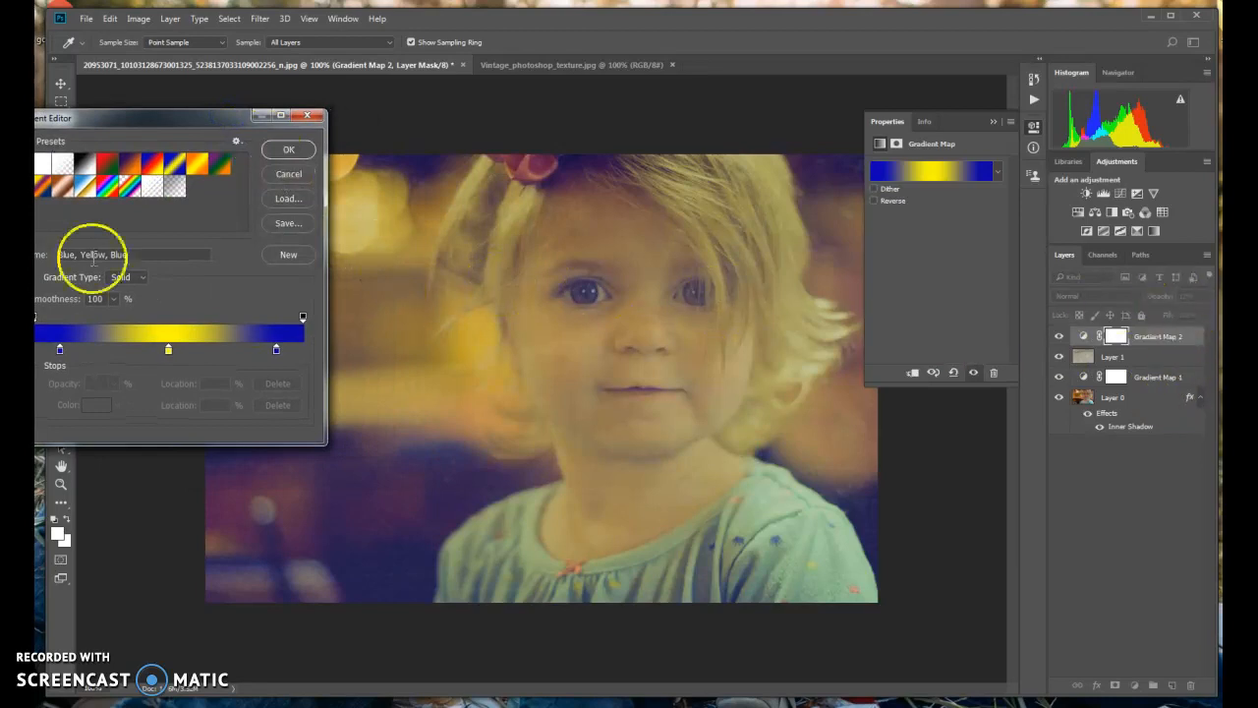
pyautogui.click(218, 167)
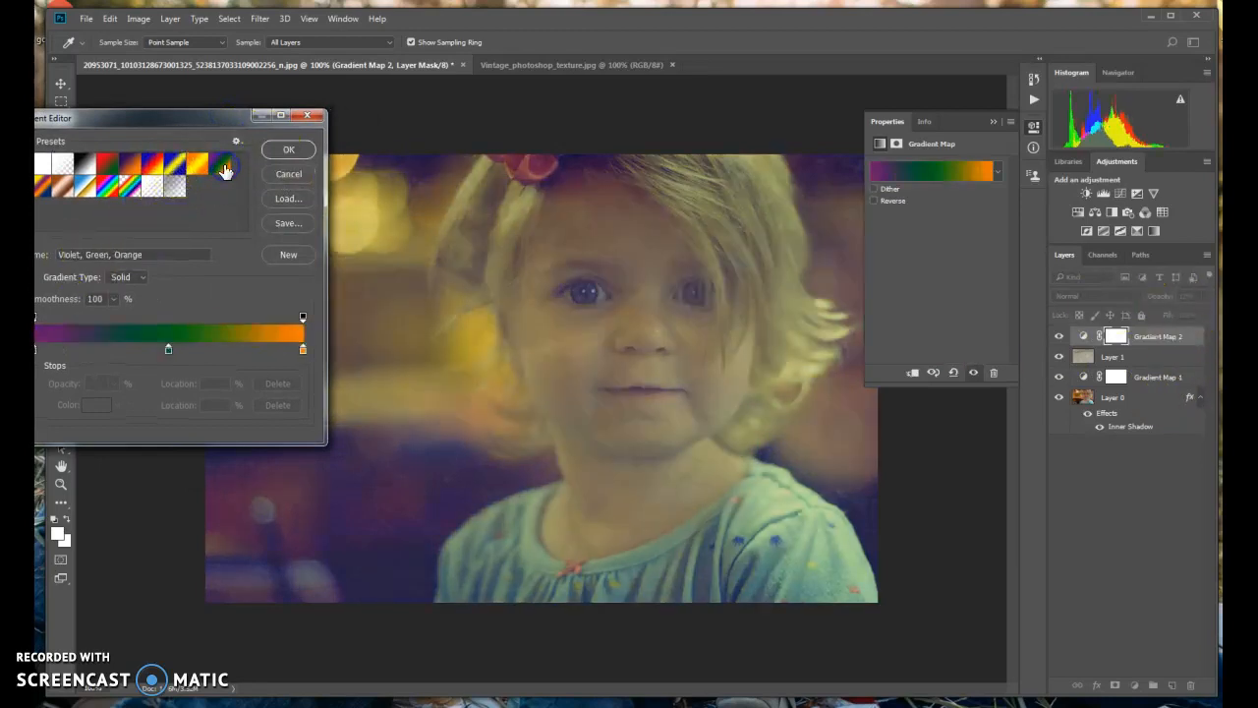
pyautogui.click(73, 192)
pyautogui.click(113, 193)
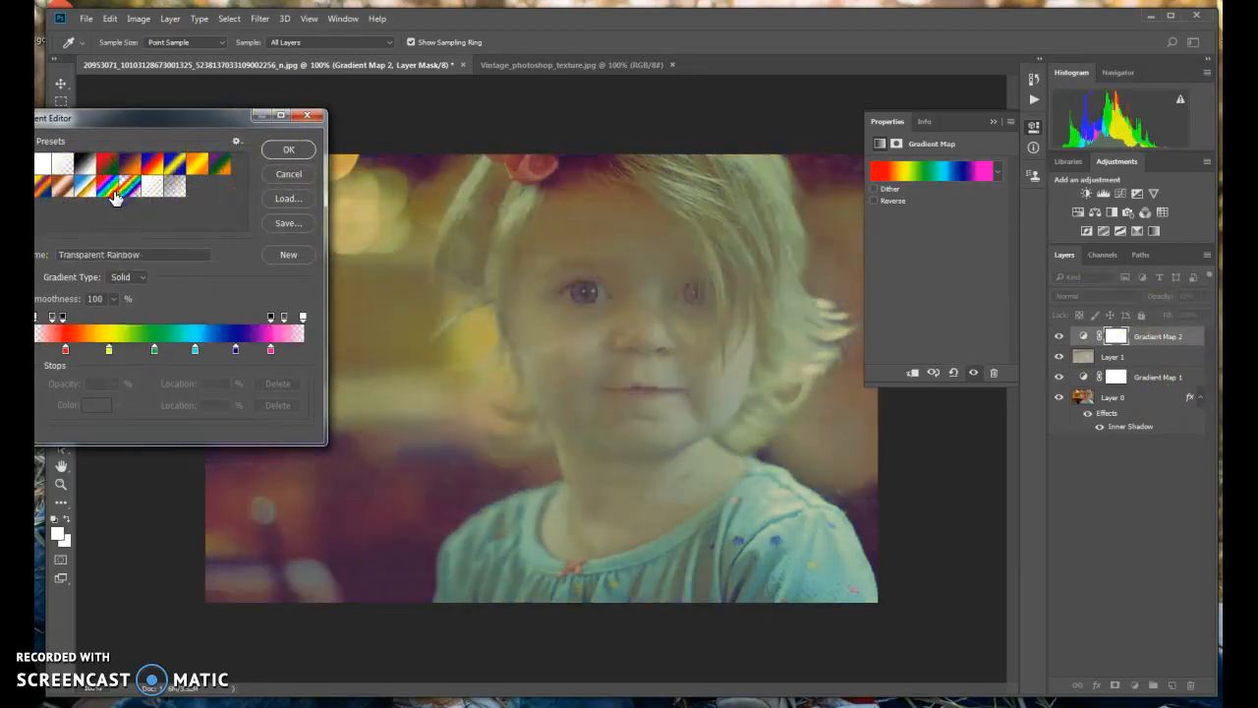
pyautogui.click(41, 187)
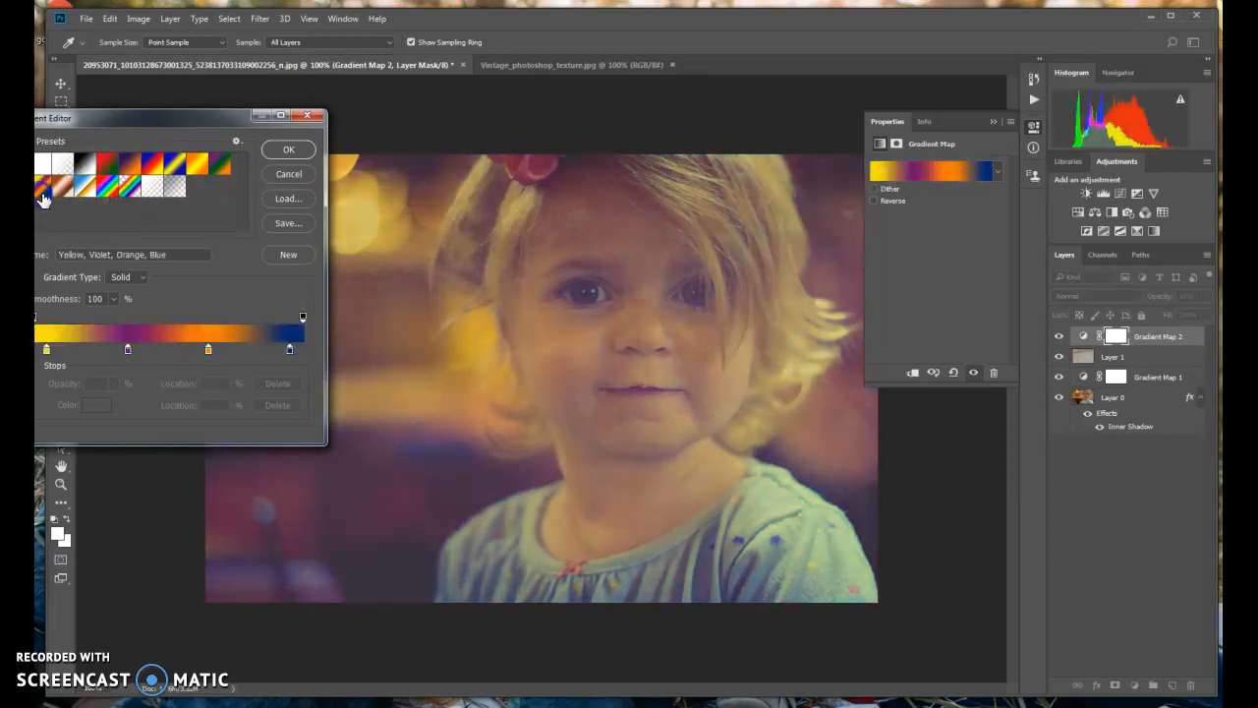
pyautogui.click(62, 187)
pyautogui.click(86, 192)
pyautogui.click(111, 164)
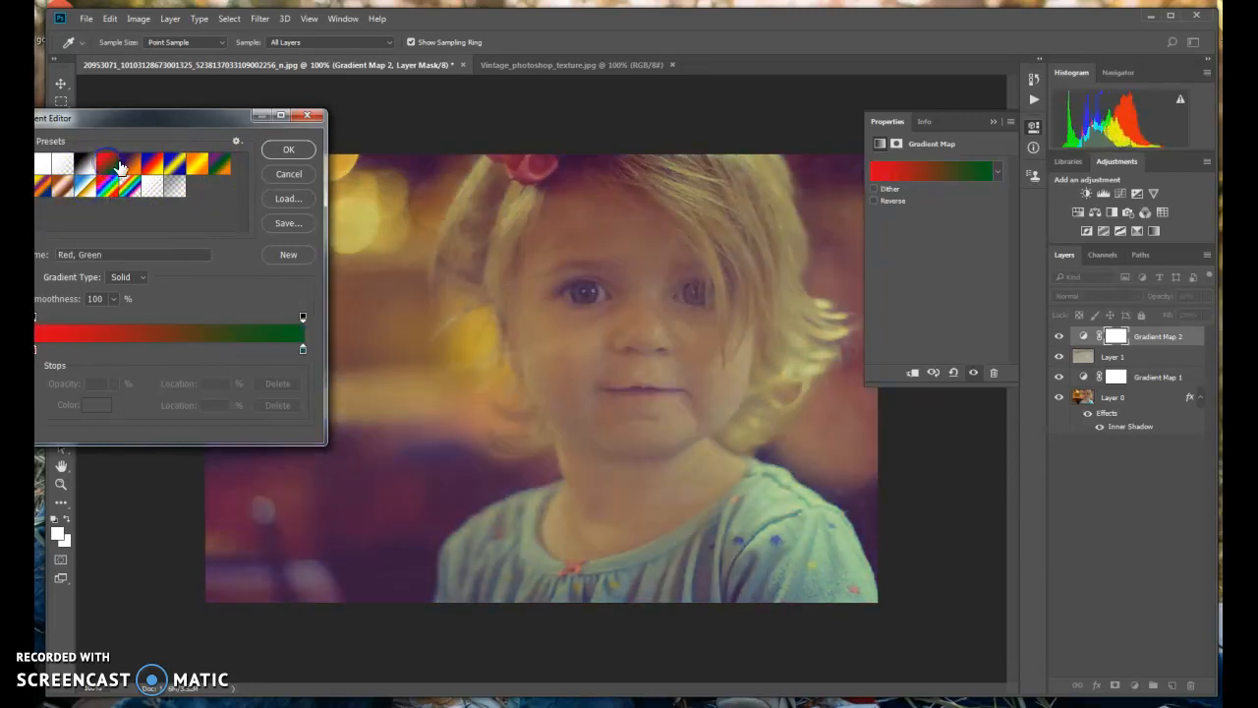
pyautogui.click(126, 170)
pyautogui.click(151, 171)
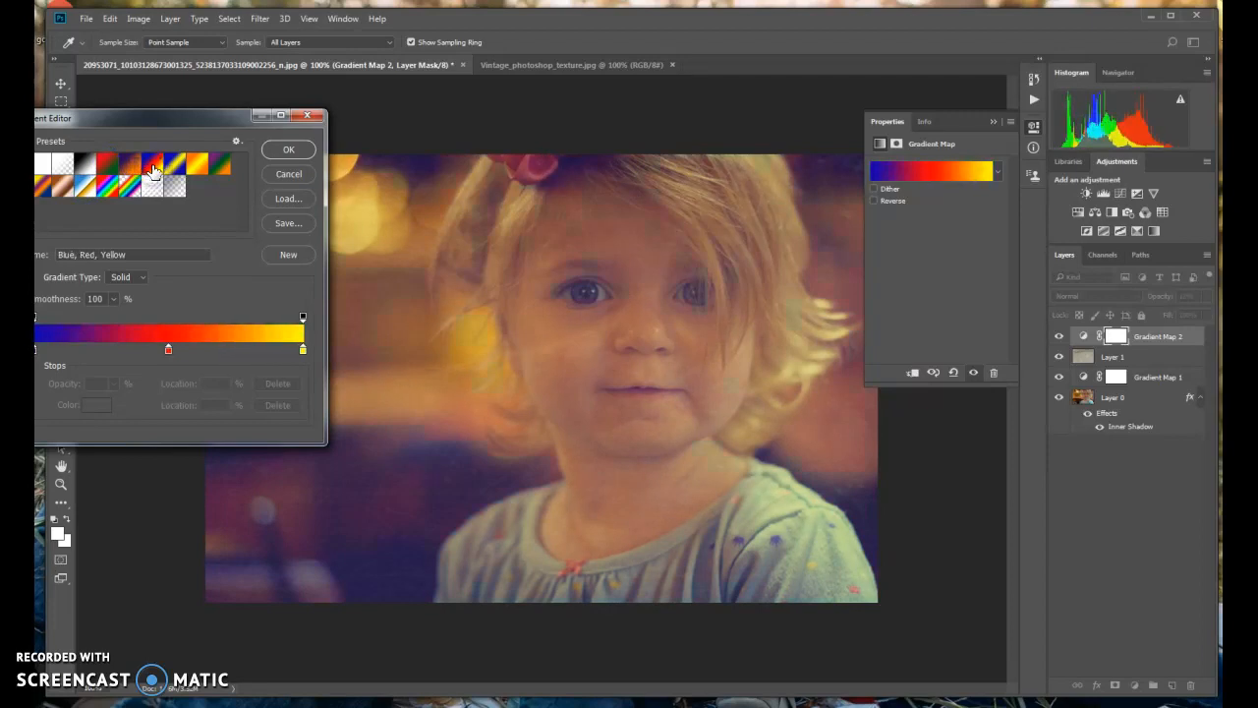
pyautogui.click(307, 117)
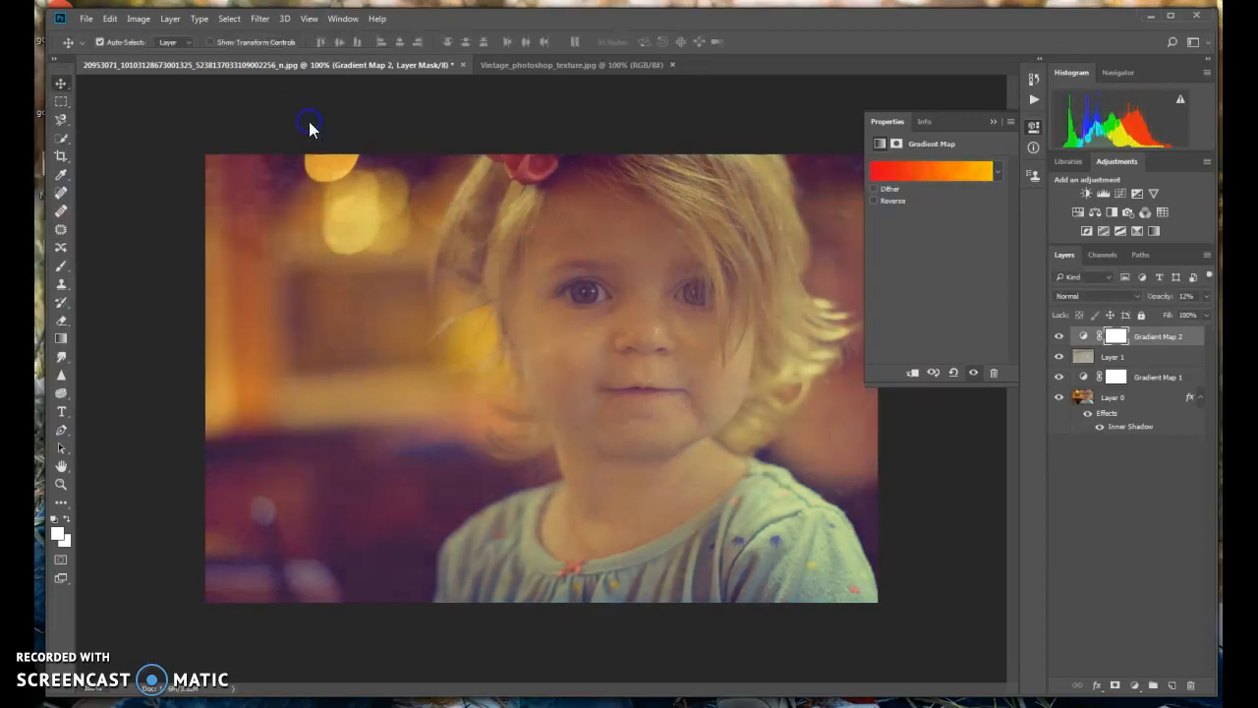
pyautogui.click(86, 18)
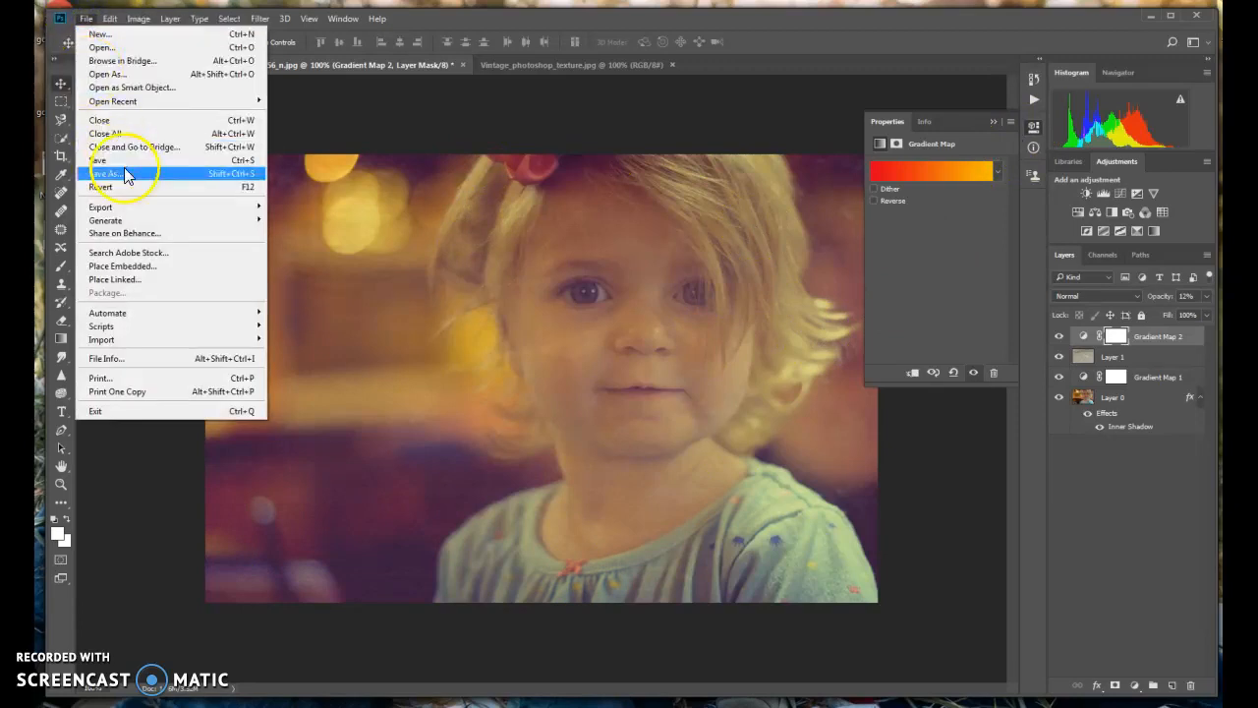
pyautogui.click(312, 119)
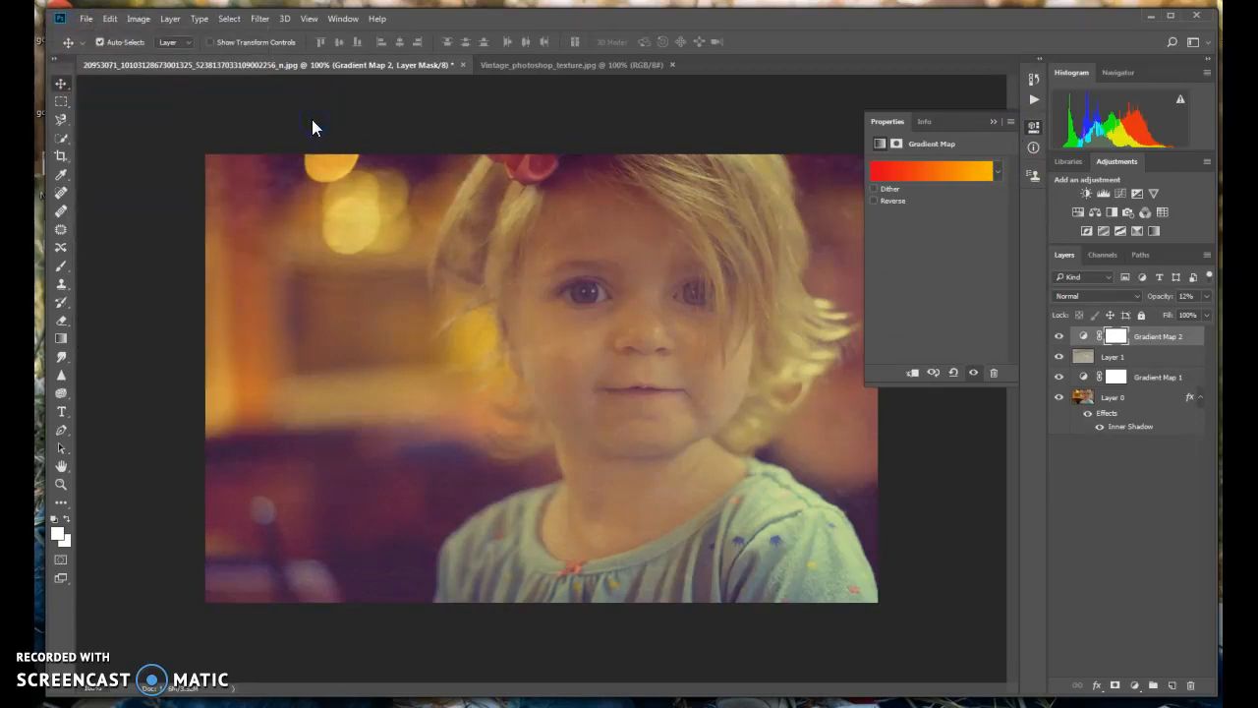